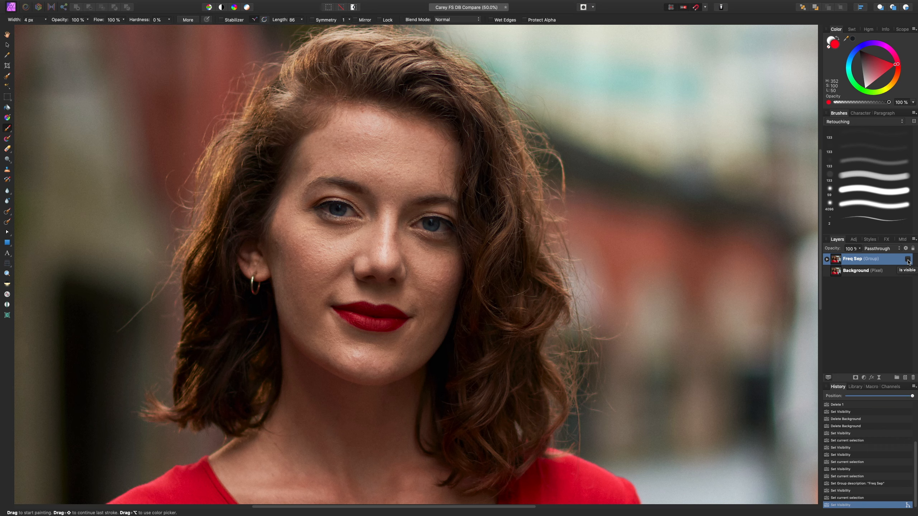
Delete the Freq Sep group and add an empty pixel layer above the Background.
{"action": "key", "text": "Delete"}
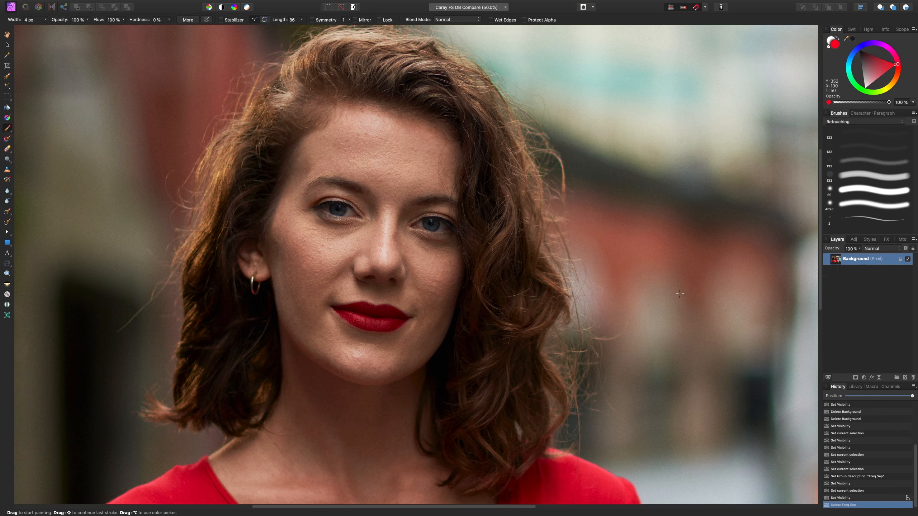
{"action": "key", "text": "super+shift+n"}
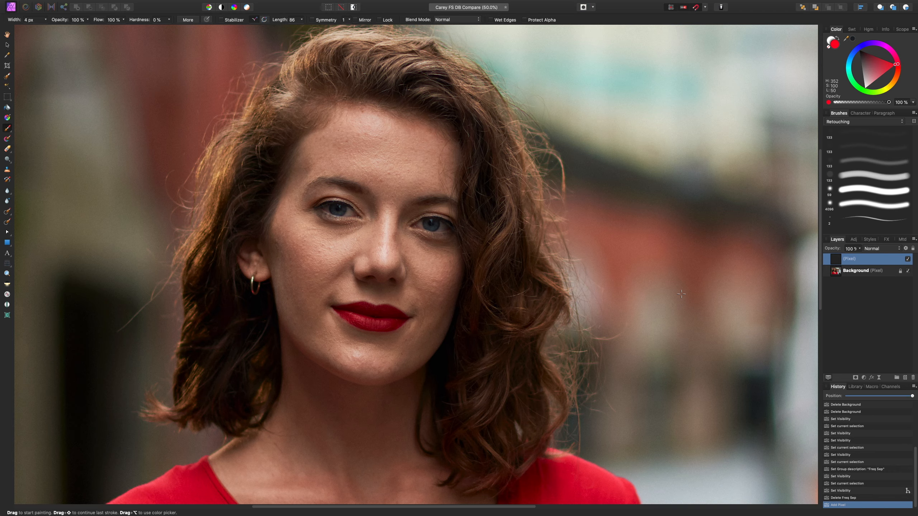
Outline and hatch the uneven skin patch on the forehead beside the hair with thin red brush strokes.
{"action": "key", "text": "super+0"}
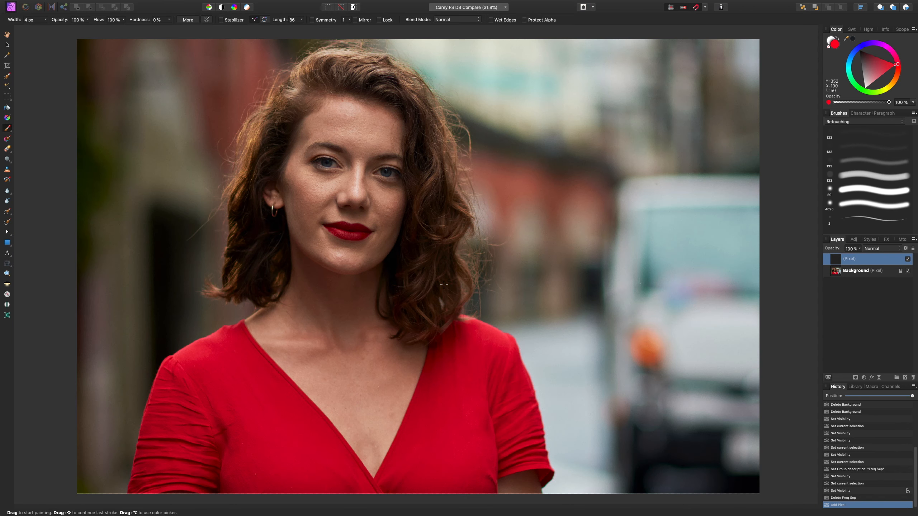
{"action": "scroll", "coordinate": [444, 284], "scroll_direction": "up", "scroll_amount": 6}
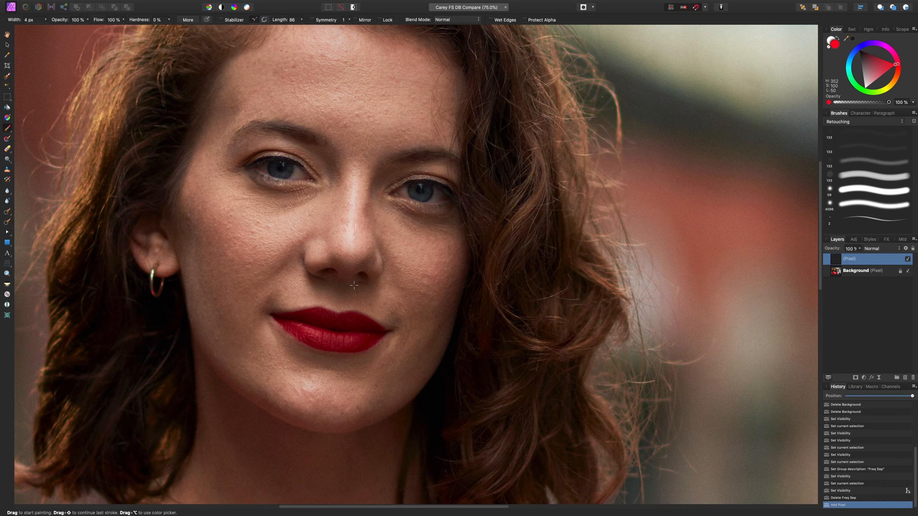
{"action": "key", "text": "super+minus"}
{"action": "left_click_drag", "start_coordinate": [430, 257], "coordinate": [402, 285]}
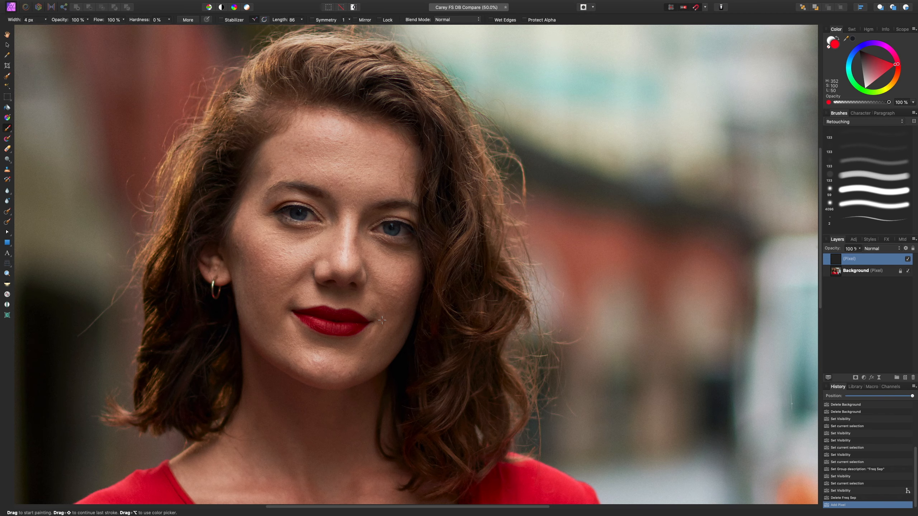
{"action": "left_click_drag", "start_coordinate": [392, 296], "coordinate": [432, 297]}
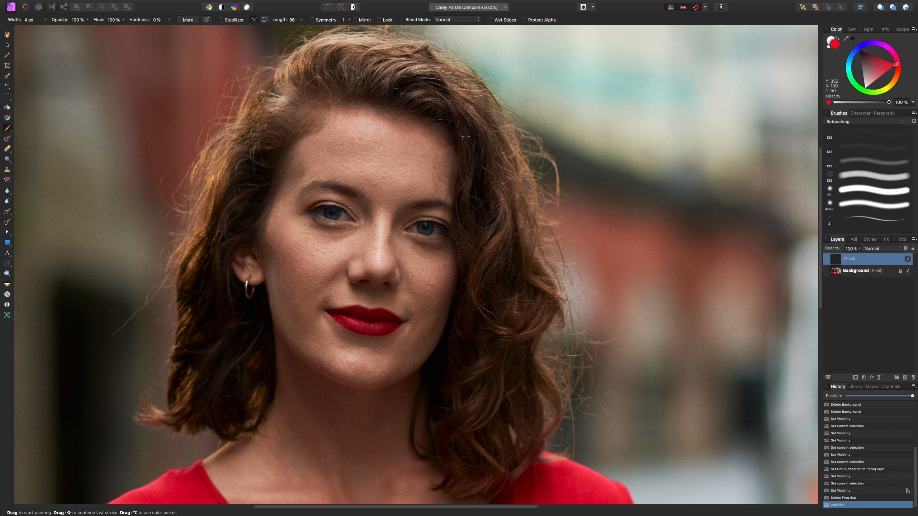
{"action": "mouse_move", "coordinate": [445, 141]}
{"action": "left_mouse_down"}
{"action": "mouse_move", "coordinate": [429, 188]}
{"action": "mouse_move", "coordinate": [439, 198]}
{"action": "left_mouse_up"}
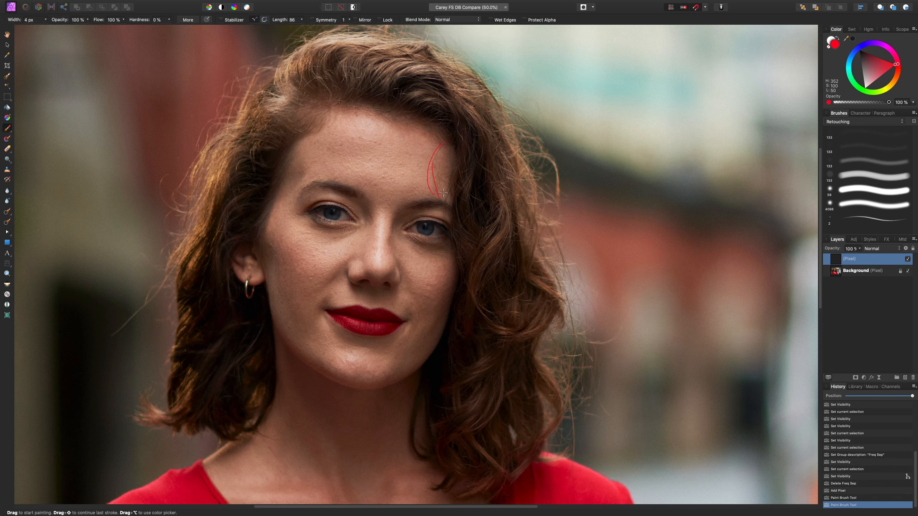
{"action": "mouse_move", "coordinate": [442, 159]}
{"action": "left_mouse_down"}
{"action": "mouse_move", "coordinate": [434, 180]}
{"action": "mouse_move", "coordinate": [449, 173]}
{"action": "left_mouse_up"}
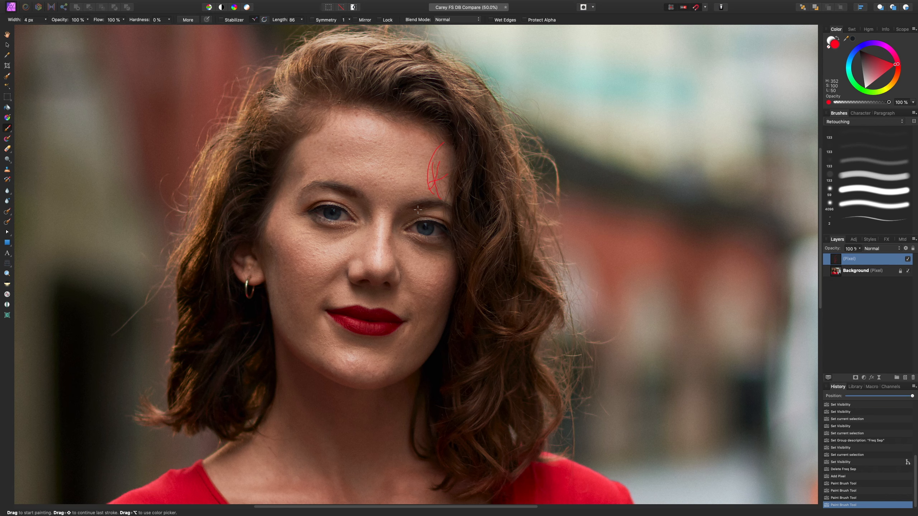
Outline in red the side of the nose, the area under the hair-side eye and both corners of the mouth.
{"action": "mouse_move", "coordinate": [393, 239]}
{"action": "left_mouse_down"}
{"action": "mouse_move", "coordinate": [390, 255]}
{"action": "mouse_move", "coordinate": [394, 236]}
{"action": "mouse_move", "coordinate": [437, 264]}
{"action": "mouse_move", "coordinate": [435, 245]}
{"action": "mouse_move", "coordinate": [438, 262]}
{"action": "left_mouse_up"}
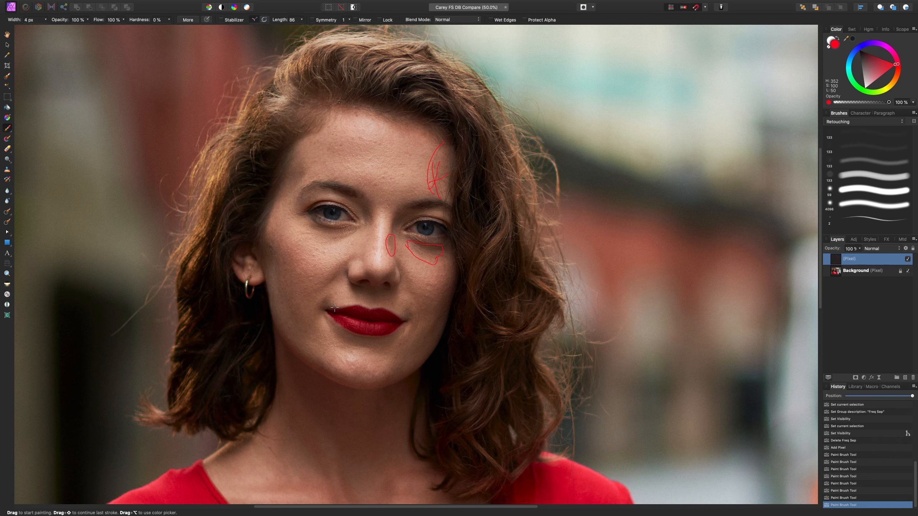
{"action": "mouse_move", "coordinate": [334, 308]}
{"action": "left_mouse_down"}
{"action": "mouse_move", "coordinate": [332, 294]}
{"action": "mouse_move", "coordinate": [319, 310]}
{"action": "left_mouse_up"}
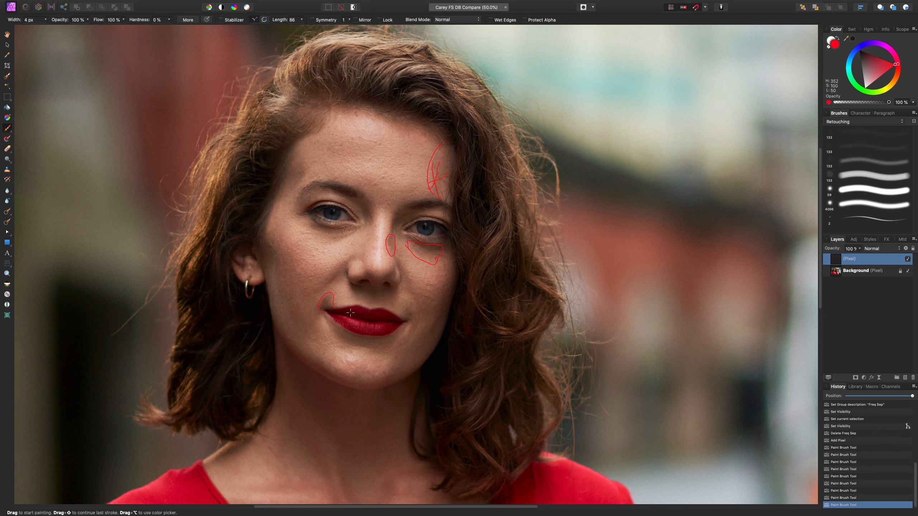
{"action": "left_click_drag", "start_coordinate": [403, 313], "coordinate": [411, 308]}
Mark the skin texture on both cheeks with short red strokes and outline the temple on the earring side.
{"action": "key", "text": "super+equal"}
{"action": "left_click_drag", "start_coordinate": [410, 313], "coordinate": [402, 267]}
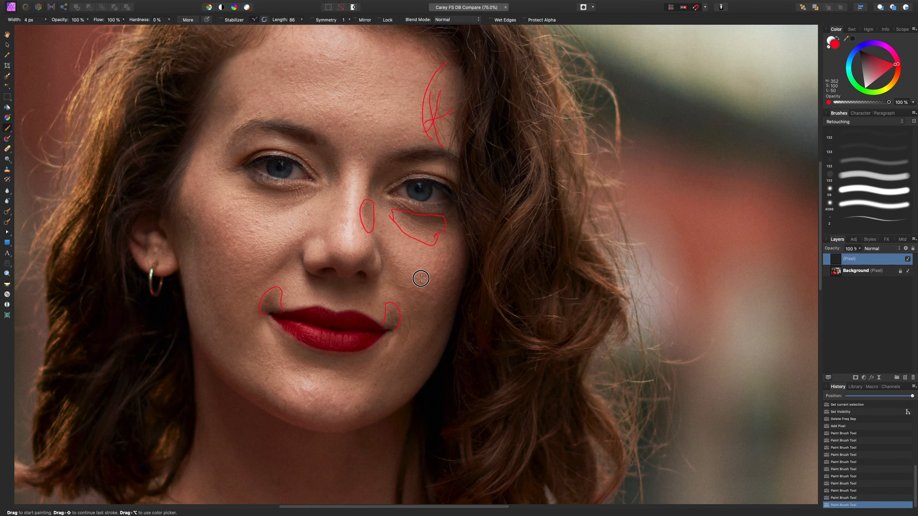
{"action": "mouse_move", "coordinate": [418, 279]}
{"action": "left_mouse_down"}
{"action": "mouse_move", "coordinate": [411, 294]}
{"action": "mouse_move", "coordinate": [396, 290]}
{"action": "left_mouse_up"}
{"action": "mouse_move", "coordinate": [265, 231]}
{"action": "left_mouse_down"}
{"action": "mouse_move", "coordinate": [258, 225]}
{"action": "mouse_move", "coordinate": [250, 252]}
{"action": "mouse_move", "coordinate": [230, 260]}
{"action": "left_mouse_up"}
{"action": "scroll", "coordinate": [246, 244], "scroll_direction": "up", "scroll_amount": 3}
{"action": "mouse_move", "coordinate": [208, 196]}
{"action": "left_mouse_down"}
{"action": "mouse_move", "coordinate": [233, 164]}
{"action": "mouse_move", "coordinate": [221, 131]}
{"action": "left_mouse_up"}
{"action": "left_click_drag", "start_coordinate": [191, 205], "coordinate": [211, 193]}
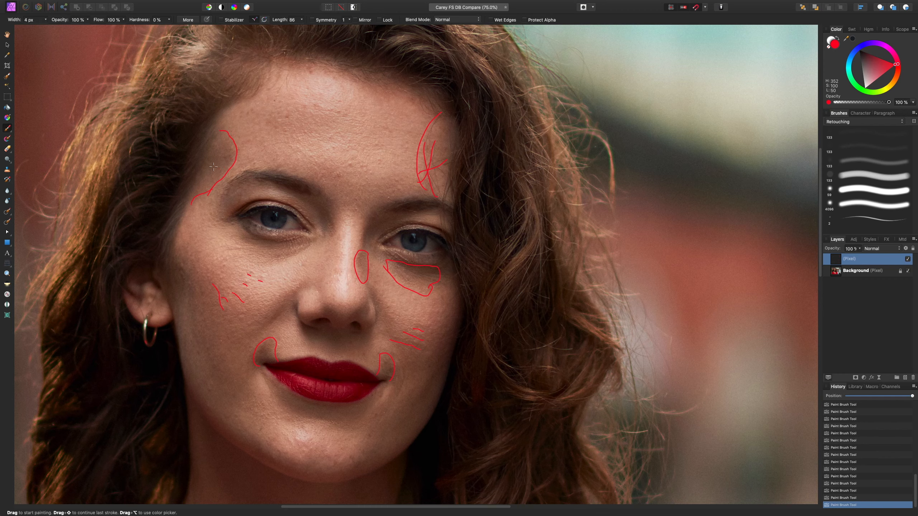
Try to outline in red the shaded edge of the cheek below the earring-side ear.
{"action": "scroll", "coordinate": [230, 248], "scroll_direction": "down", "scroll_amount": 5}
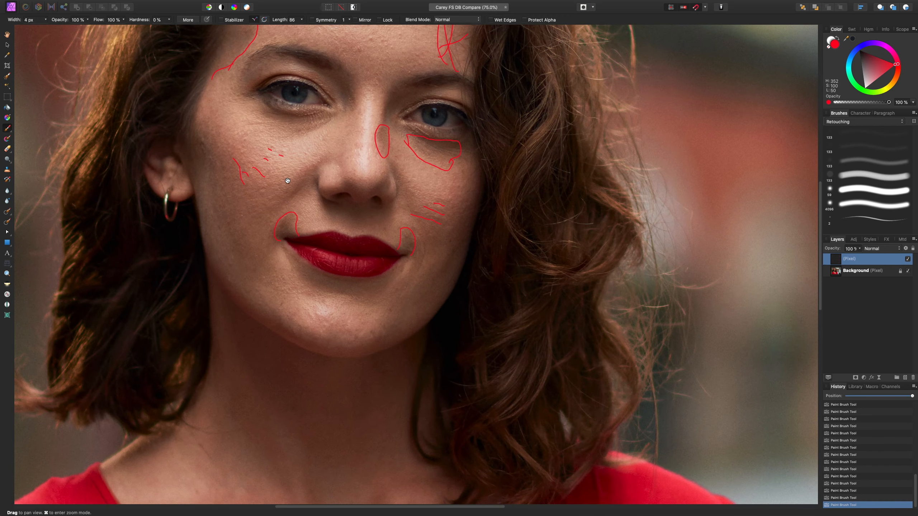
{"action": "mouse_move", "coordinate": [211, 165]}
{"action": "left_mouse_down"}
{"action": "mouse_move", "coordinate": [235, 252]}
{"action": "mouse_move", "coordinate": [217, 267]}
{"action": "mouse_move", "coordinate": [203, 240]}
{"action": "mouse_move", "coordinate": [201, 165]}
{"action": "mouse_move", "coordinate": [212, 184]}
{"action": "left_mouse_up"}
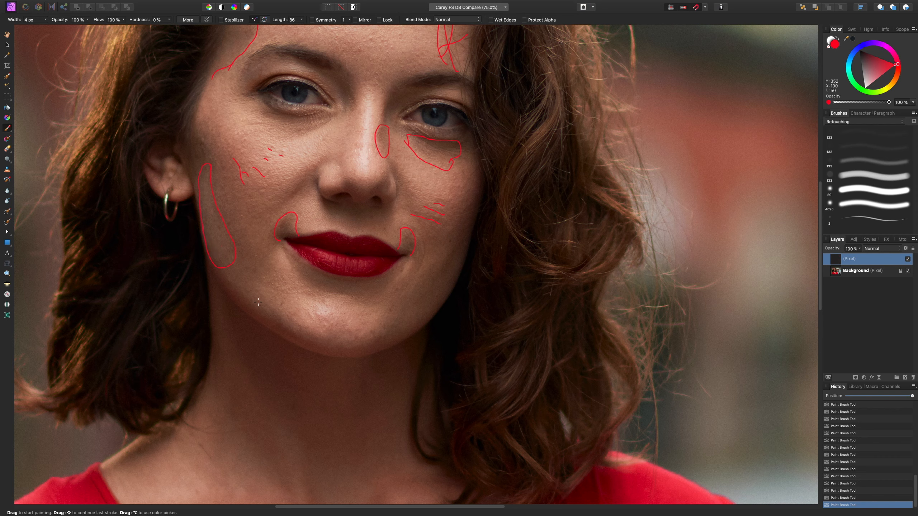
{"action": "key", "text": "super+z"}
{"action": "mouse_move", "coordinate": [210, 164]}
{"action": "left_mouse_down"}
{"action": "mouse_move", "coordinate": [214, 223]}
{"action": "mouse_move", "coordinate": [243, 267]}
{"action": "left_mouse_up"}
{"action": "key", "text": "super+z"}
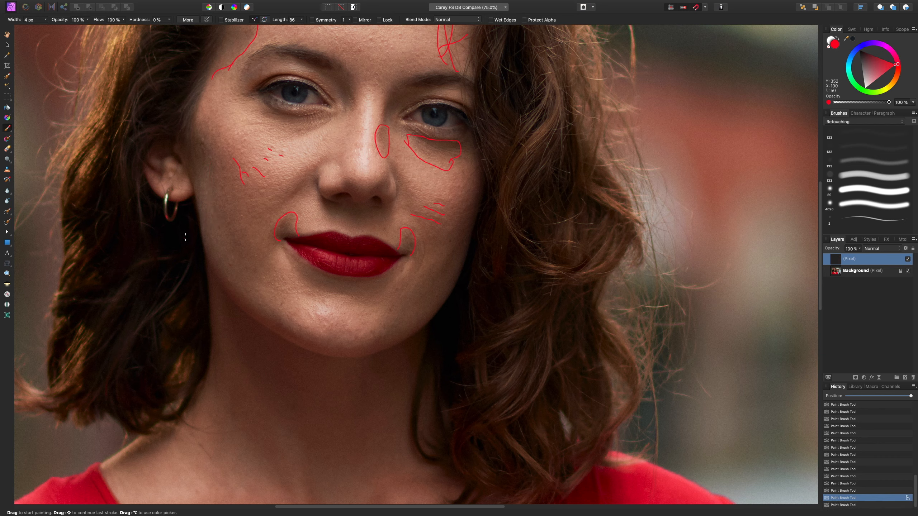
Outline in red the uneven patches on the chin and on the chest within the dress neckline.
{"action": "mouse_move", "coordinate": [314, 328]}
{"action": "left_mouse_down"}
{"action": "mouse_move", "coordinate": [370, 321]}
{"action": "mouse_move", "coordinate": [373, 334]}
{"action": "mouse_move", "coordinate": [334, 343]}
{"action": "mouse_move", "coordinate": [306, 333]}
{"action": "left_mouse_up"}
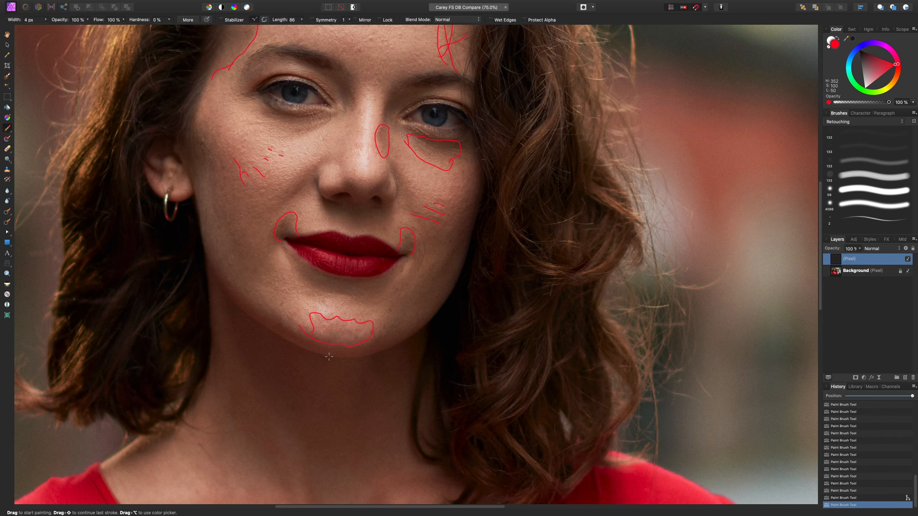
{"action": "key", "text": "super+minus"}
{"action": "left_click_drag", "start_coordinate": [323, 371], "coordinate": [264, 270]}
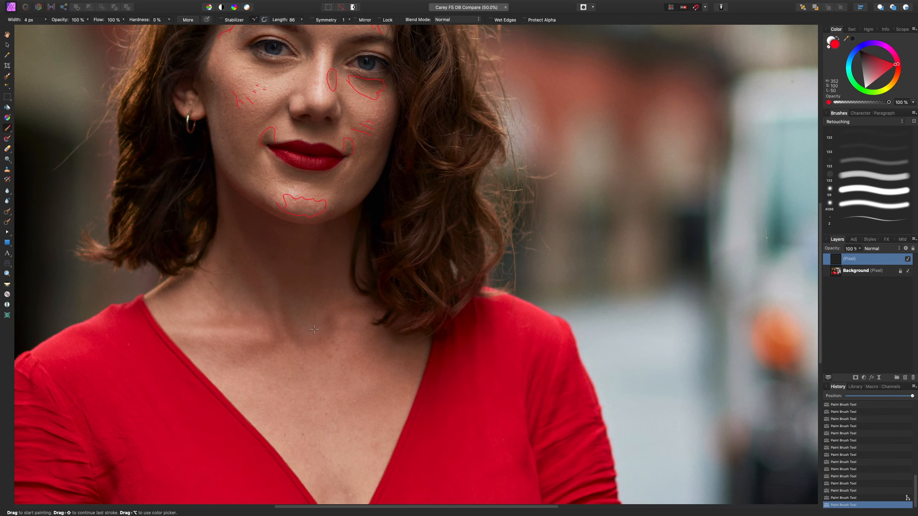
{"action": "scroll", "coordinate": [297, 303], "scroll_direction": "down", "scroll_amount": 3}
{"action": "mouse_move", "coordinate": [370, 416]}
{"action": "left_mouse_down"}
{"action": "mouse_move", "coordinate": [365, 376]}
{"action": "mouse_move", "coordinate": [363, 421]}
{"action": "mouse_move", "coordinate": [344, 441]}
{"action": "mouse_move", "coordinate": [331, 421]}
{"action": "mouse_move", "coordinate": [304, 441]}
{"action": "mouse_move", "coordinate": [313, 466]}
{"action": "mouse_move", "coordinate": [332, 456]}
{"action": "mouse_move", "coordinate": [348, 474]}
{"action": "mouse_move", "coordinate": [351, 450]}
{"action": "left_mouse_up"}
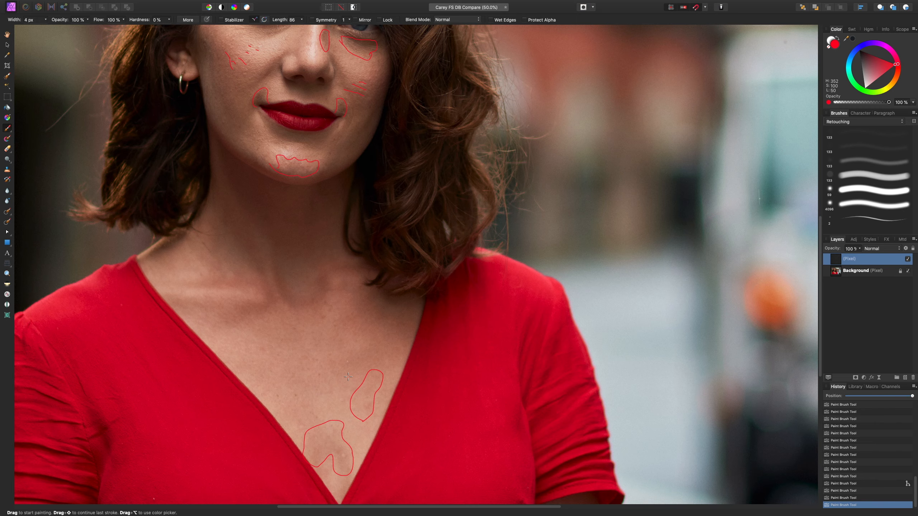
{"action": "mouse_move", "coordinate": [351, 379]}
{"action": "left_mouse_down"}
{"action": "mouse_move", "coordinate": [338, 366]}
{"action": "mouse_move", "coordinate": [376, 335]}
{"action": "mouse_move", "coordinate": [395, 347]}
{"action": "mouse_move", "coordinate": [337, 329]}
{"action": "mouse_move", "coordinate": [355, 309]}
{"action": "mouse_move", "coordinate": [394, 336]}
{"action": "left_mouse_up"}
{"action": "left_click_drag", "start_coordinate": [337, 255], "coordinate": [353, 409]}
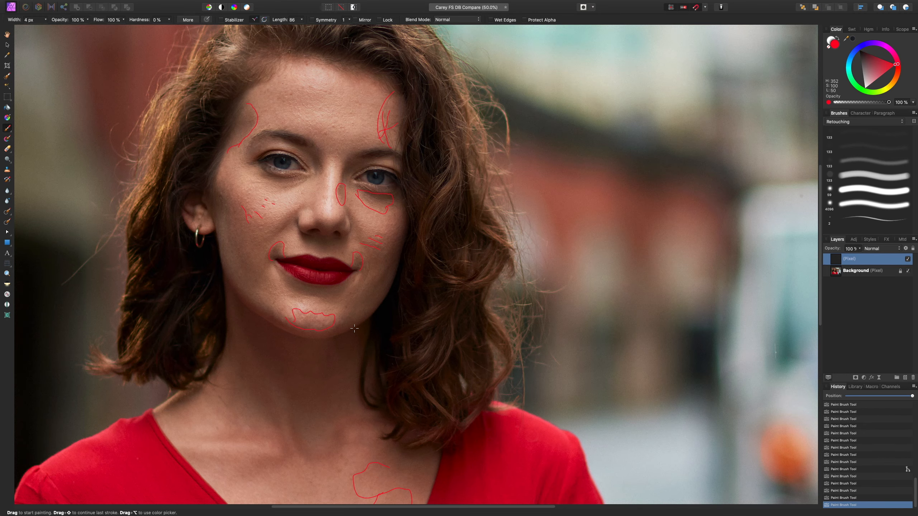
Delete the pixel layer with the red markings and add a new empty pixel layer above the Background.
{"action": "key", "text": "super+1"}
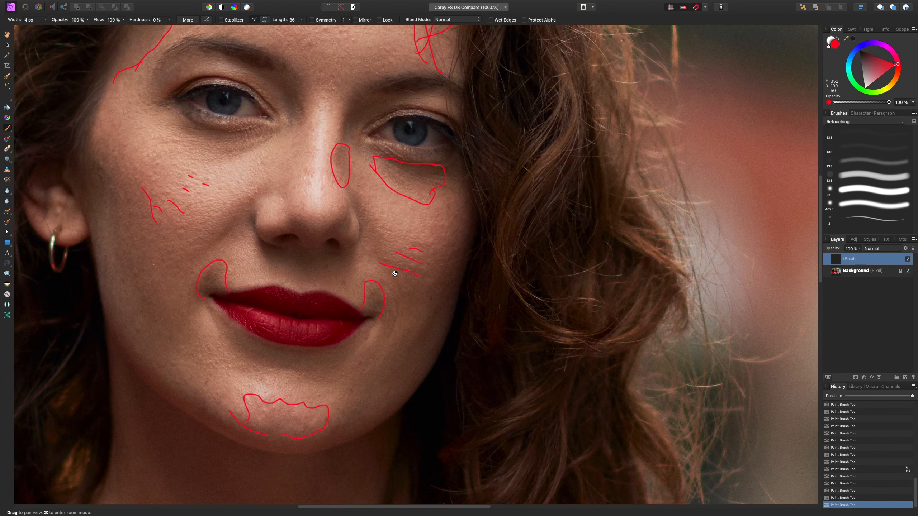
{"action": "key", "text": "Delete"}
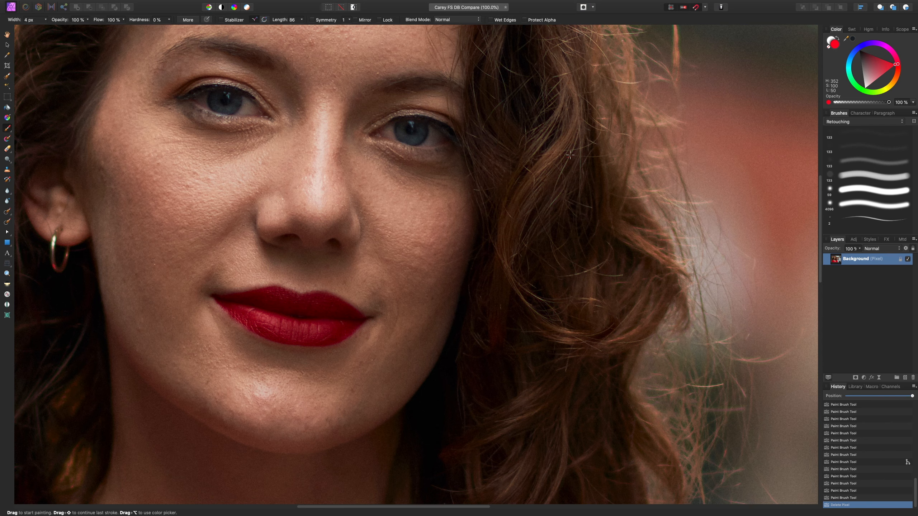
{"action": "key", "text": "super+shift+n"}
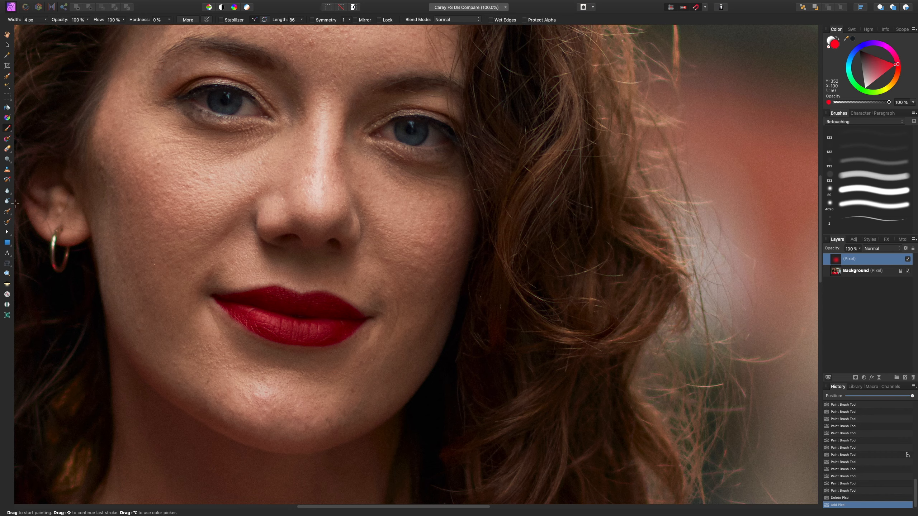
Retouch the small blemishes around the mouth with the Inpainting Brush at a width of about 19.6 px.
{"action": "left_click", "coordinate": [8, 212]}
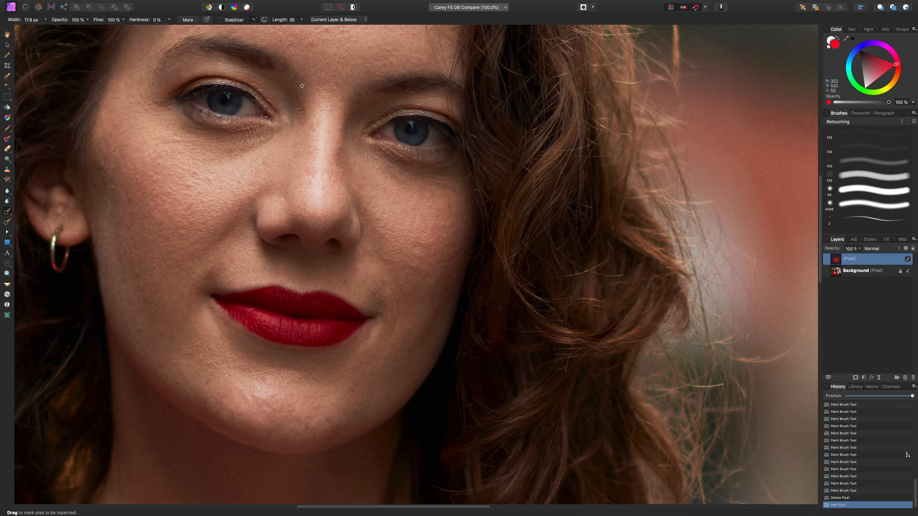
{"action": "scroll", "coordinate": [348, 316], "scroll_direction": "up", "scroll_amount": 5}
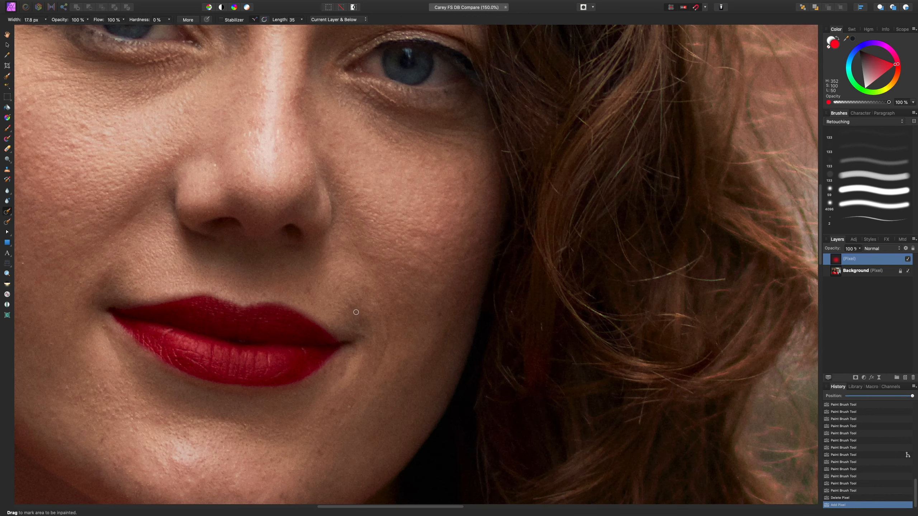
{"action": "key", "text": "j"}
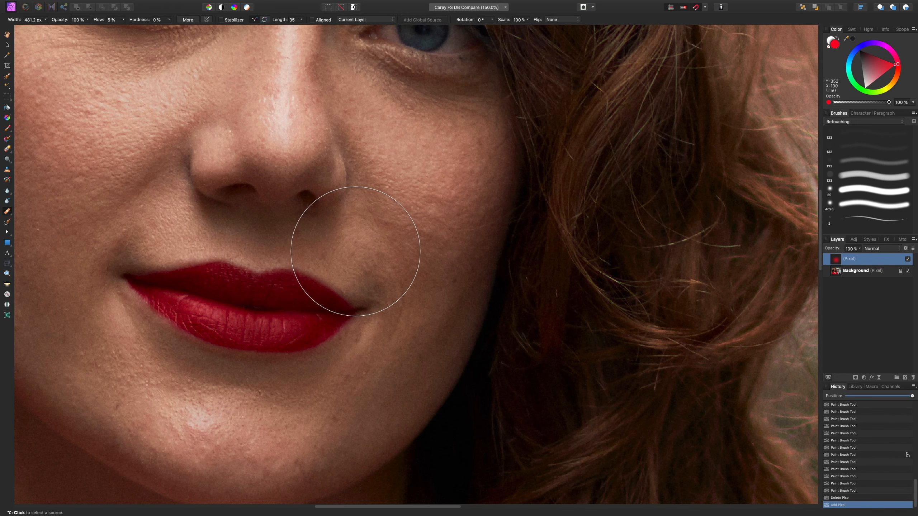
{"action": "key", "text": "j"}
{"action": "key", "text": "bracketleft"}
{"action": "key", "text": "bracketright"}
{"action": "key", "text": "bracketright"}
{"action": "key", "text": "bracketright"}
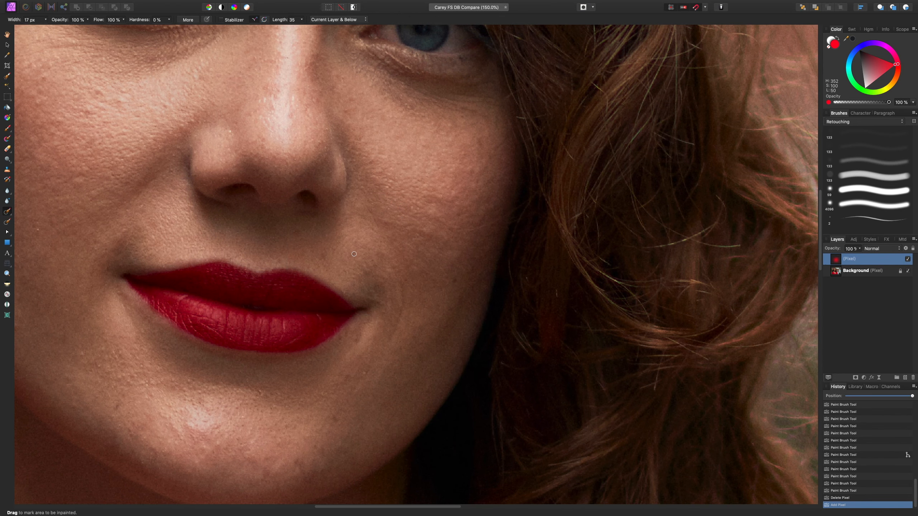
{"action": "left_click_drag", "start_coordinate": [356, 251], "coordinate": [320, 258]}
{"action": "left_click", "coordinate": [293, 232]}
{"action": "key", "text": "space"}
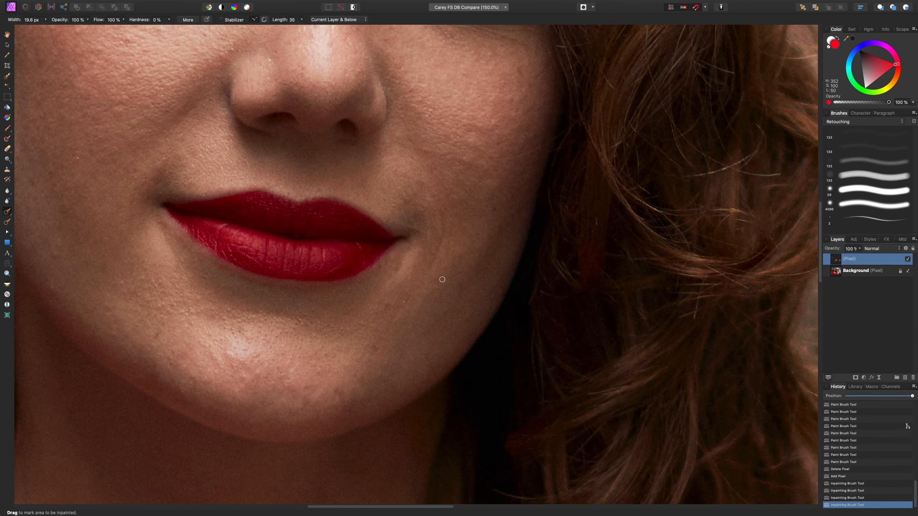
{"action": "left_click", "coordinate": [404, 301]}
Reduce the Inpainting Brush width to 14.1 px and remove stray hairs around the eyebrow nearest the loose hair.
{"action": "scroll", "coordinate": [400, 326], "scroll_direction": "up", "scroll_amount": 10}
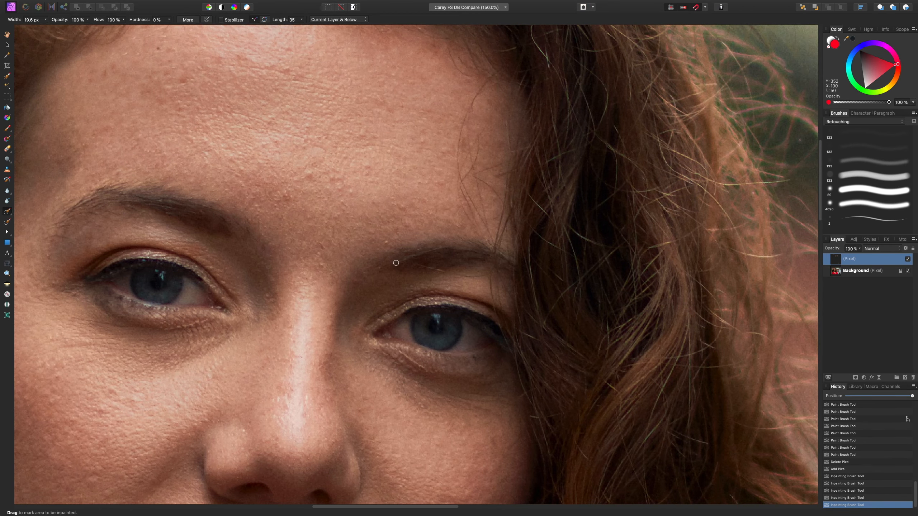
{"action": "scroll", "coordinate": [396, 263], "scroll_direction": "up", "scroll_amount": 1}
{"action": "scroll", "coordinate": [408, 242], "scroll_direction": "up", "scroll_amount": 2}
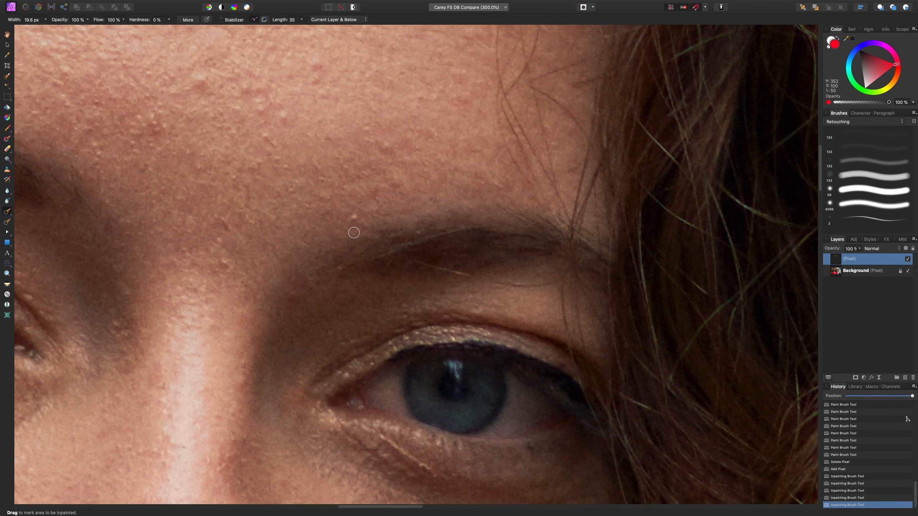
{"action": "key", "text": "bracketleft"}
{"action": "left_click_drag", "start_coordinate": [410, 260], "coordinate": [480, 288]}
Inpaint the small spots below the inner eyebrow, between the brows and under the hair-side eye.
{"action": "scroll", "coordinate": [396, 195], "scroll_direction": "down", "scroll_amount": 2}
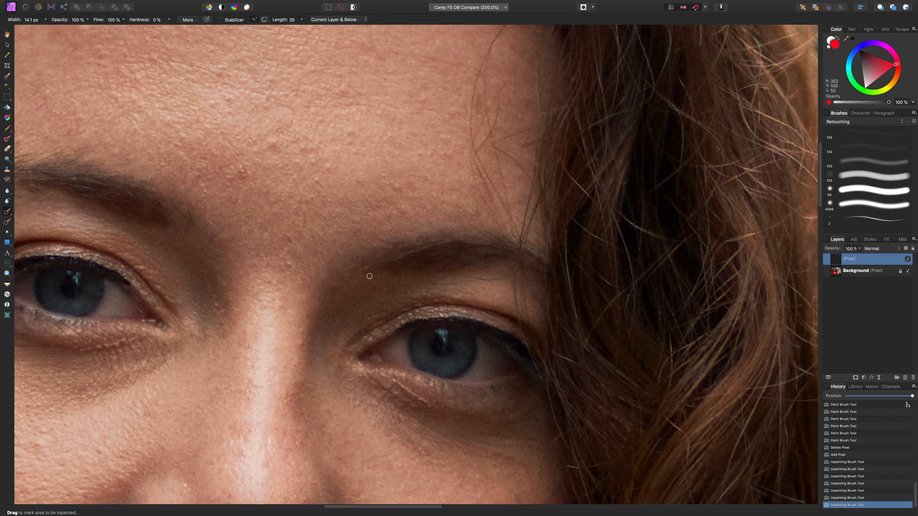
{"action": "left_click_drag", "start_coordinate": [369, 271], "coordinate": [361, 273]}
{"action": "left_click", "coordinate": [284, 249]}
{"action": "left_click", "coordinate": [288, 239]}
{"action": "mouse_move", "coordinate": [394, 379]}
{"action": "left_mouse_down"}
{"action": "mouse_move", "coordinate": [430, 409]}
{"action": "mouse_move", "coordinate": [397, 379]}
{"action": "left_mouse_up"}
Set the Inpainting Brush width to 16.3 px and remove spots near the inner eye corner and on the lower forehead.
{"action": "left_click_drag", "start_coordinate": [295, 313], "coordinate": [412, 329]}
{"action": "key", "text": "bracketright"}
{"action": "left_click", "coordinate": [331, 322]}
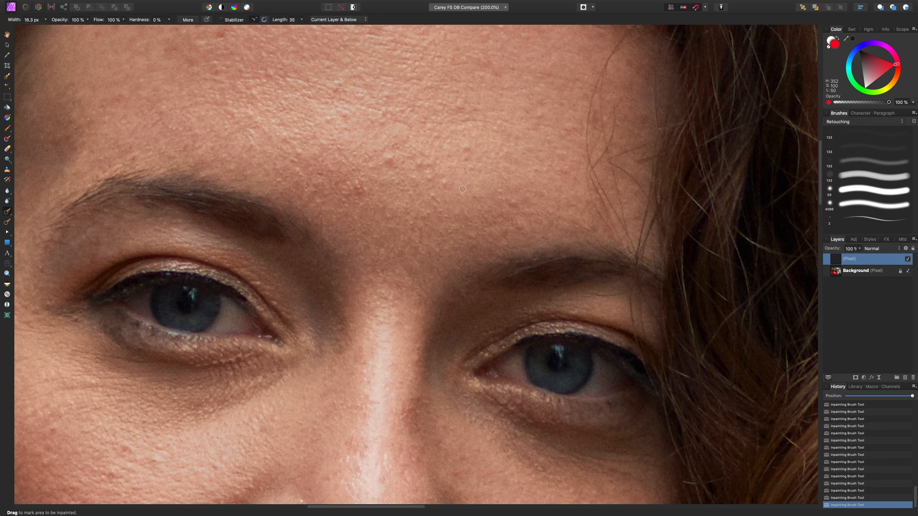
{"action": "left_click", "coordinate": [445, 186]}
{"action": "left_click", "coordinate": [428, 177]}
{"action": "left_click_drag", "start_coordinate": [420, 164], "coordinate": [433, 164]}
Inpaint more blemishes across the forehead, enlarging the brush width to 24.7 px.
{"action": "key", "text": "super+minus"}
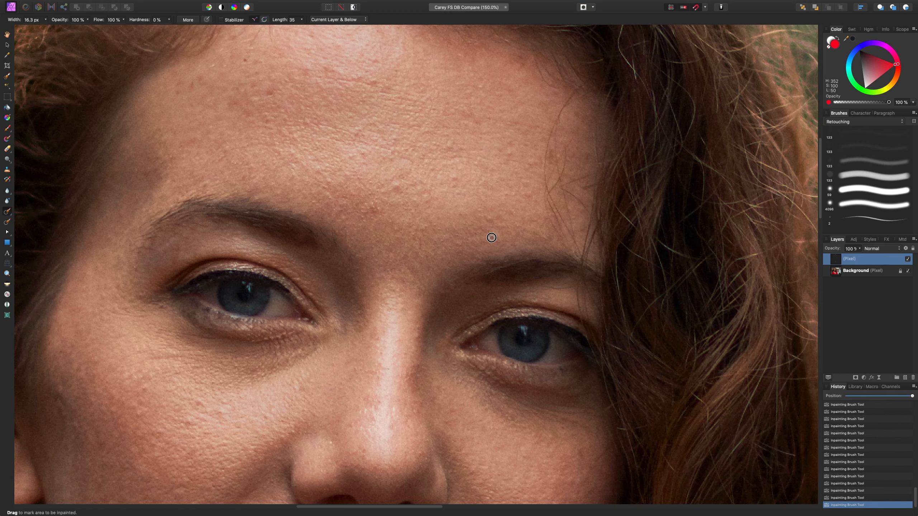
{"action": "left_click_drag", "start_coordinate": [492, 220], "coordinate": [484, 215]}
{"action": "key", "text": "bracketright"}
{"action": "key", "text": "bracketright"}
{"action": "left_click_drag", "start_coordinate": [369, 210], "coordinate": [400, 185]}
{"action": "left_click", "coordinate": [267, 123]}
Inpaint the spots on the upper part of the earring-side cheek and on the nose tip.
{"action": "key", "text": "super+minus"}
{"action": "left_click_drag", "start_coordinate": [349, 209], "coordinate": [355, 125]}
{"action": "key", "text": "super+equal"}
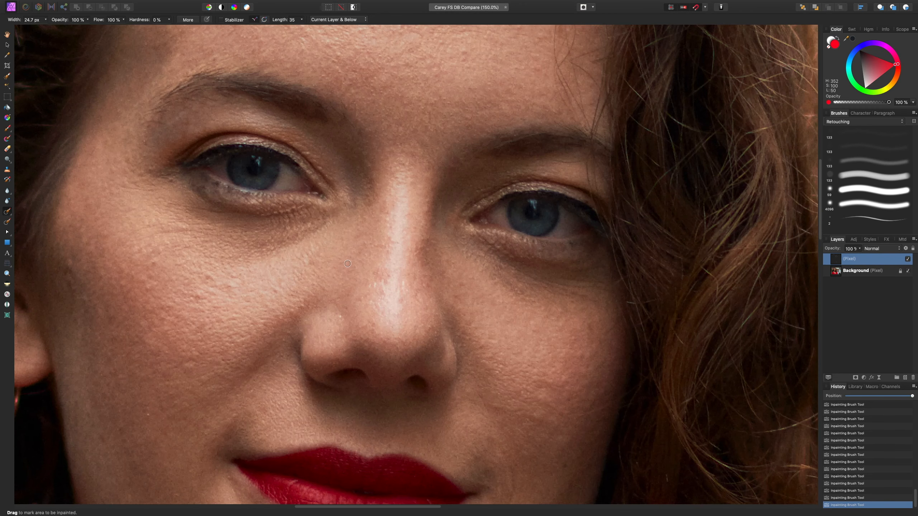
{"action": "left_click_drag", "start_coordinate": [232, 277], "coordinate": [239, 277]}
{"action": "left_click", "coordinate": [402, 300]}
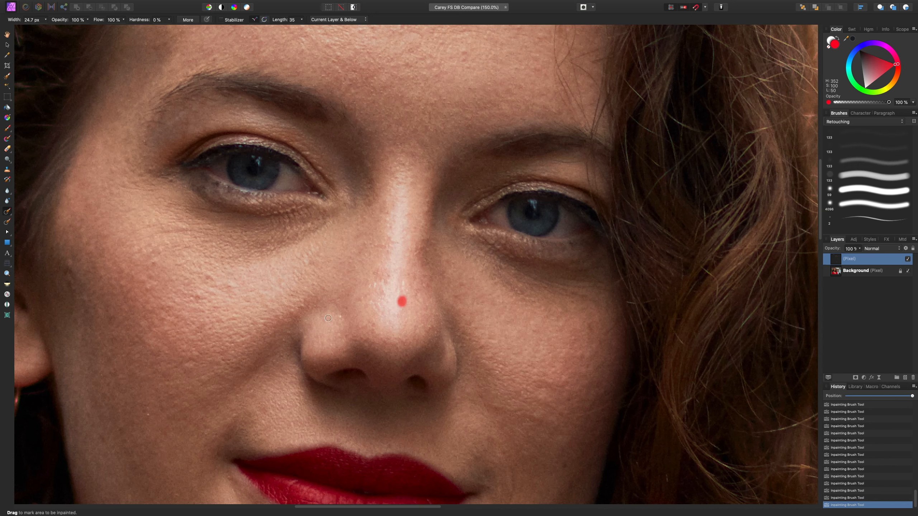
{"action": "left_click", "coordinate": [192, 296]}
{"action": "left_click_drag", "start_coordinate": [207, 277], "coordinate": [232, 289]}
{"action": "left_click_drag", "start_coordinate": [145, 286], "coordinate": [154, 279]}
Set the Inpainting Brush width to 20.6 px and remove blemishes on the lower part of the earring-side cheek.
{"action": "scroll", "coordinate": [156, 270], "scroll_direction": "down", "scroll_amount": 3}
{"action": "scroll", "coordinate": [156, 270], "scroll_direction": "left", "scroll_amount": 2}
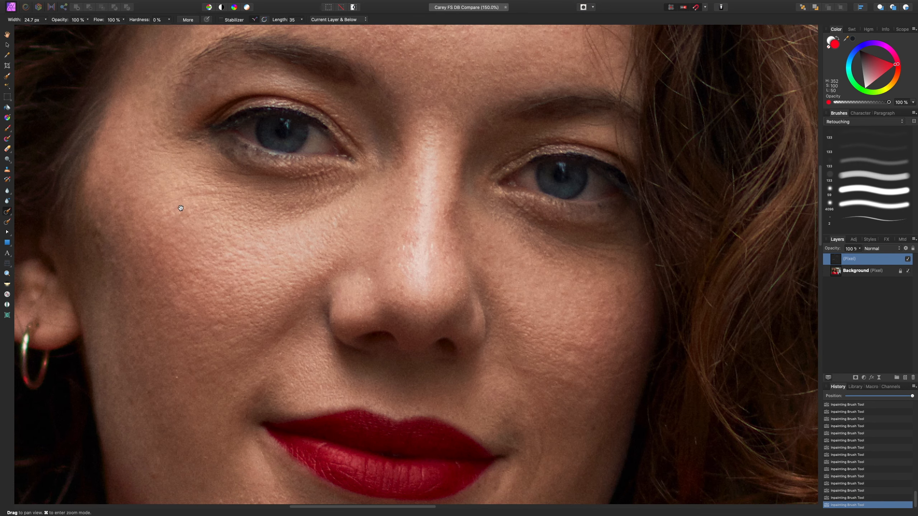
{"action": "key", "text": "["}
{"action": "key", "text": "["}
{"action": "left_click_drag", "start_coordinate": [224, 325], "coordinate": [214, 321]}
{"action": "key", "text": "]"}
{"action": "left_click", "coordinate": [181, 375]}
Inpaint the spots beside the smile line above the mouth corner and on the side of the nose.
{"action": "scroll", "coordinate": [211, 330], "scroll_direction": "down", "scroll_amount": 5}
{"action": "scroll", "coordinate": [212, 330], "scroll_direction": "left", "scroll_amount": 1}
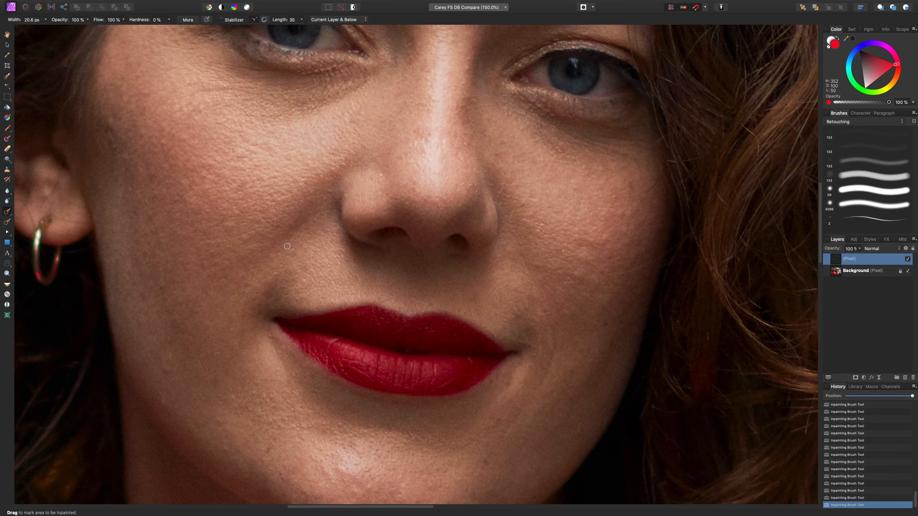
{"action": "left_click", "coordinate": [291, 251]}
{"action": "left_click", "coordinate": [380, 177]}
Inpaint the blemishes around the chin and below the hair-side mouth corner, enlarging the brush for the wider marks.
{"action": "scroll", "coordinate": [259, 279], "scroll_direction": "down", "scroll_amount": 5}
{"action": "scroll", "coordinate": [260, 279], "scroll_direction": "left", "scroll_amount": 1}
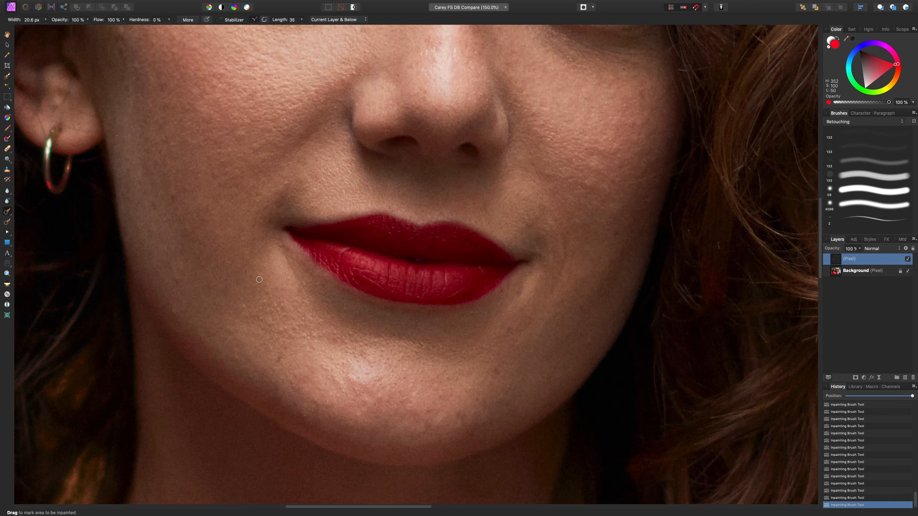
{"action": "left_click_drag", "start_coordinate": [279, 355], "coordinate": [278, 367]}
{"action": "key", "text": "]"}
{"action": "key", "text": "]"}
{"action": "left_click", "coordinate": [505, 365]}
{"action": "left_click", "coordinate": [428, 424]}
{"action": "left_click", "coordinate": [430, 410]}
{"action": "left_click", "coordinate": [518, 292]}
{"action": "left_click", "coordinate": [508, 329]}
{"action": "left_click", "coordinate": [507, 288]}
Remove marks beside the nose and on the hair-side cheek, bringing the Inpainting Brush width to 29.2 px.
{"action": "key", "text": "["}
{"action": "left_click", "coordinate": [488, 207]}
{"action": "mouse_move", "coordinate": [625, 232]}
{"action": "left_mouse_down"}
{"action": "mouse_move", "coordinate": [605, 264]}
{"action": "mouse_move", "coordinate": [593, 216]}
{"action": "mouse_move", "coordinate": [586, 276]}
{"action": "mouse_move", "coordinate": [625, 262]}
{"action": "left_mouse_up"}
{"action": "scroll", "coordinate": [594, 215], "scroll_direction": "up", "scroll_amount": 3}
{"action": "key", "text": "bracketleft"}
{"action": "key", "text": "bracketleft"}
{"action": "key", "text": "bracketright"}
{"action": "key", "text": "bracketright"}
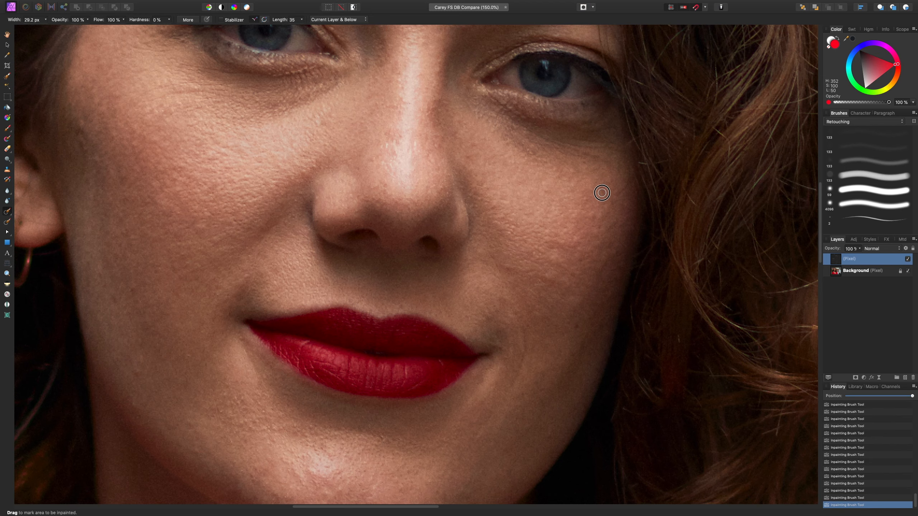
{"action": "left_click", "coordinate": [549, 193]}
Inpaint spots beside the nose and along the earring-side edge of the face, using a brush width of 23.2 px.
{"action": "scroll", "coordinate": [513, 224], "scroll_direction": "up", "scroll_amount": 3}
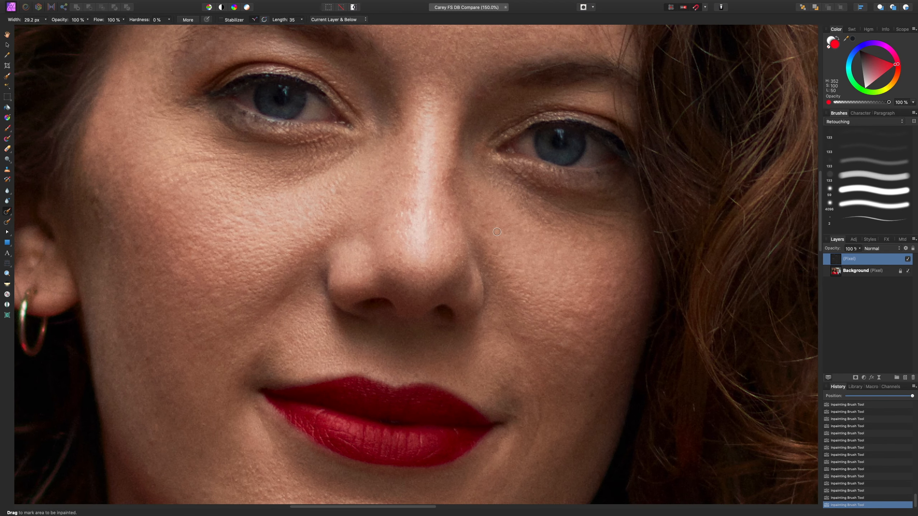
{"action": "key", "text": "bracketleft"}
{"action": "key", "text": "bracketleft"}
{"action": "left_click", "coordinate": [499, 207]}
{"action": "key", "text": "bracketright"}
{"action": "key", "text": "bracketright"}
{"action": "left_click_drag", "start_coordinate": [99, 214], "coordinate": [102, 251]}
{"action": "scroll", "coordinate": [207, 204], "scroll_direction": "up", "scroll_amount": 4}
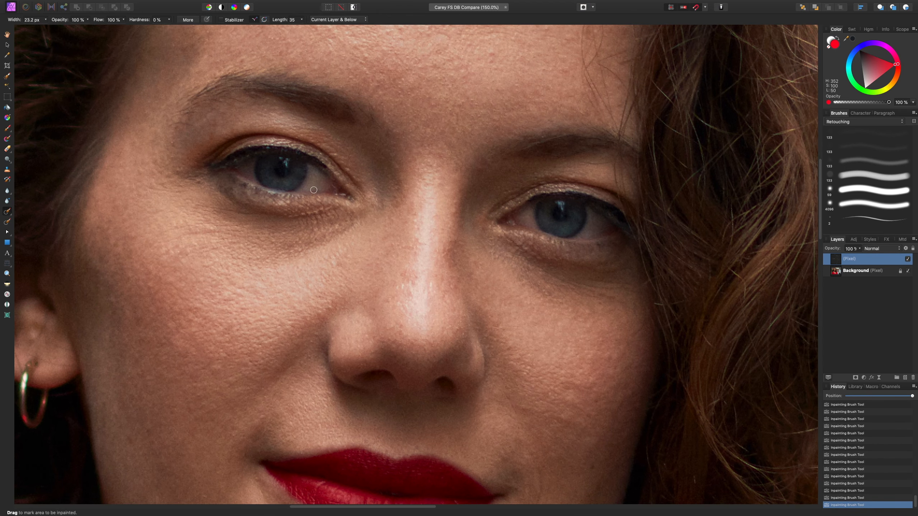
{"action": "left_click", "coordinate": [333, 265]}
Set the Inpainting Brush width to 25.5 px and remove the remaining blemishes across the forehead and near the hairline.
{"action": "key", "text": "bracketleft"}
{"action": "key", "text": "super+minus"}
{"action": "left_click_drag", "start_coordinate": [442, 201], "coordinate": [434, 266]}
{"action": "key", "text": "bracketright"}
{"action": "key", "text": "bracketright"}
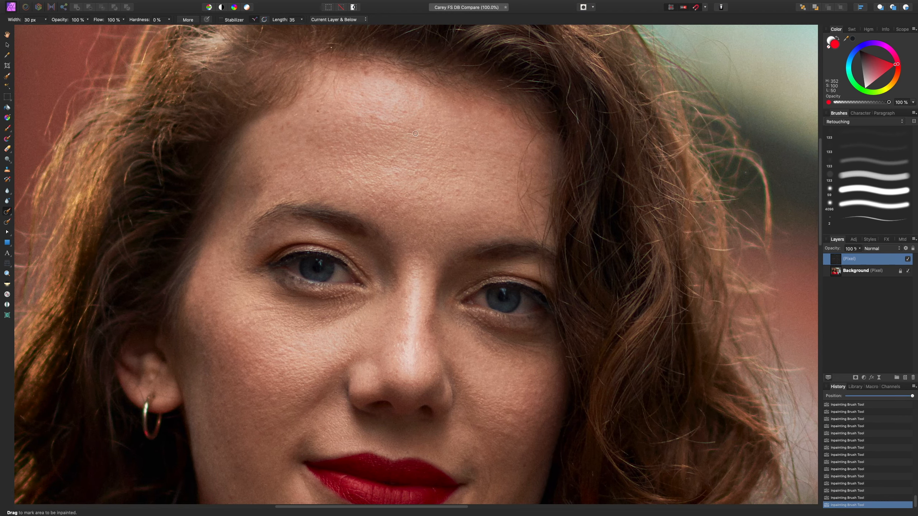
{"action": "key", "text": "super+plus"}
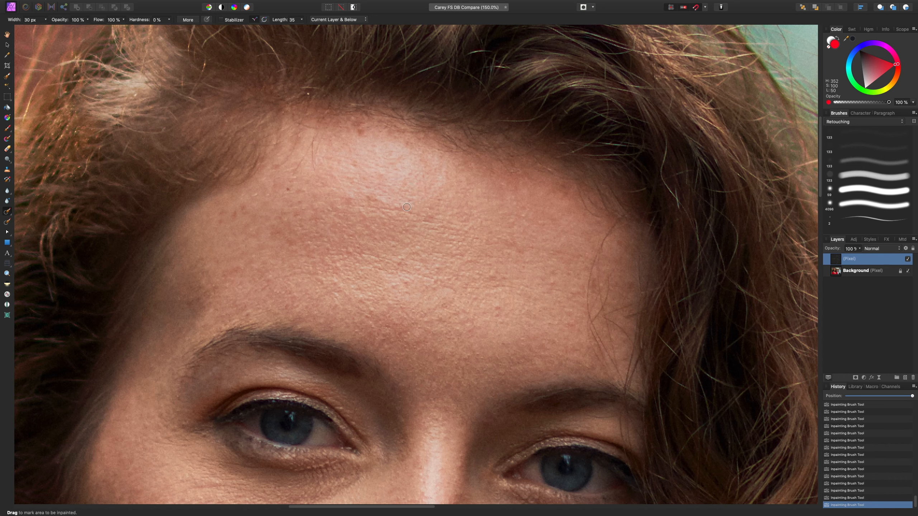
{"action": "key", "text": "bracketleft"}
{"action": "left_click_drag", "start_coordinate": [359, 211], "coordinate": [364, 225]}
{"action": "left_click_drag", "start_coordinate": [242, 207], "coordinate": [220, 223]}
{"action": "left_click_drag", "start_coordinate": [364, 132], "coordinate": [360, 134]}
{"action": "left_click_drag", "start_coordinate": [367, 196], "coordinate": [370, 201]}
{"action": "left_click_drag", "start_coordinate": [396, 257], "coordinate": [399, 263]}
Toggle the retouching pixel layer's visibility to compare the face before and after inpainting.
{"action": "mouse_move", "coordinate": [494, 307]}
{"action": "left_mouse_down"}
{"action": "mouse_move", "coordinate": [496, 313]}
{"action": "mouse_move", "coordinate": [477, 178]}
{"action": "left_mouse_up"}
{"action": "key", "text": "super+minus"}
{"action": "left_click_drag", "start_coordinate": [470, 226], "coordinate": [481, 177]}
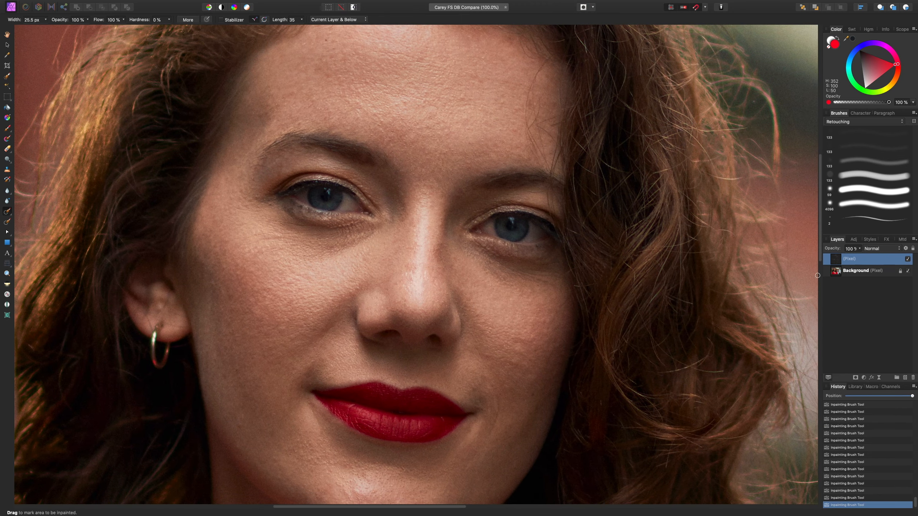
{"action": "left_click", "coordinate": [908, 259]}
{"action": "left_click", "coordinate": [908, 260]}
{"action": "left_click", "coordinate": [908, 259]}
{"action": "left_click", "coordinate": [908, 260]}
{"action": "left_click", "coordinate": [907, 260]}
Select the retouching pixel layer and merge all visible layers into a new pixel layer above it.
{"action": "left_click", "coordinate": [849, 274]}
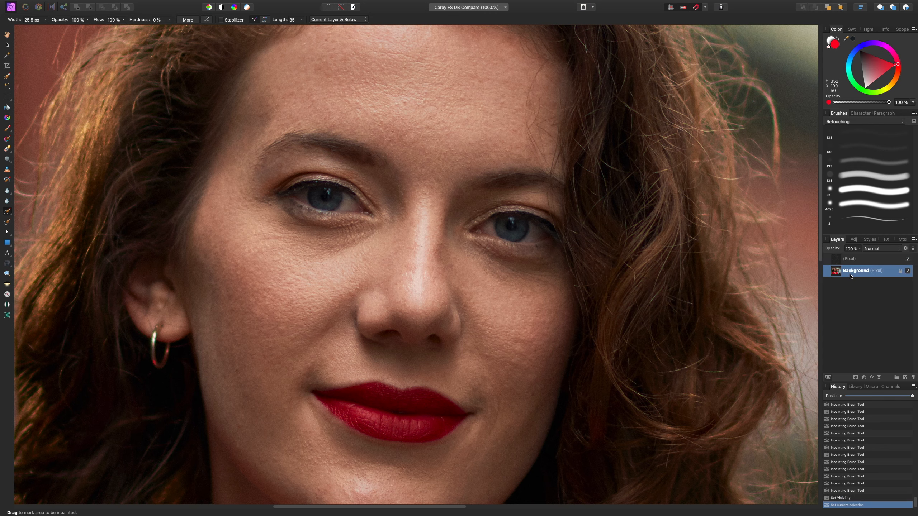
{"action": "left_click", "coordinate": [854, 263]}
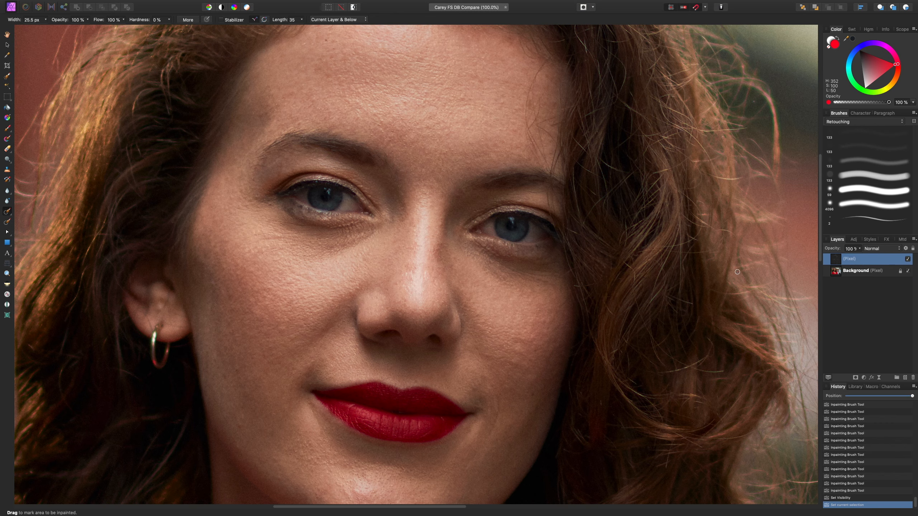
{"action": "mouse_move", "coordinate": [155, 3]}
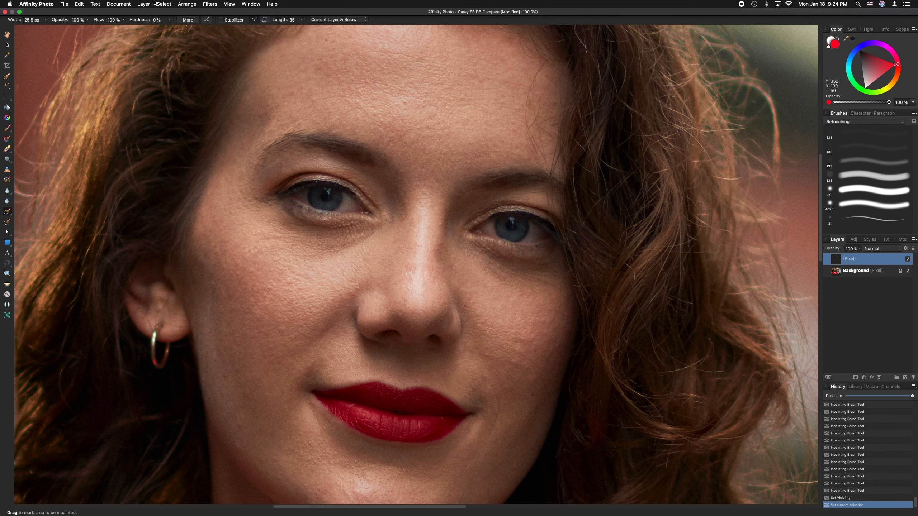
{"action": "left_click", "coordinate": [119, 4]}
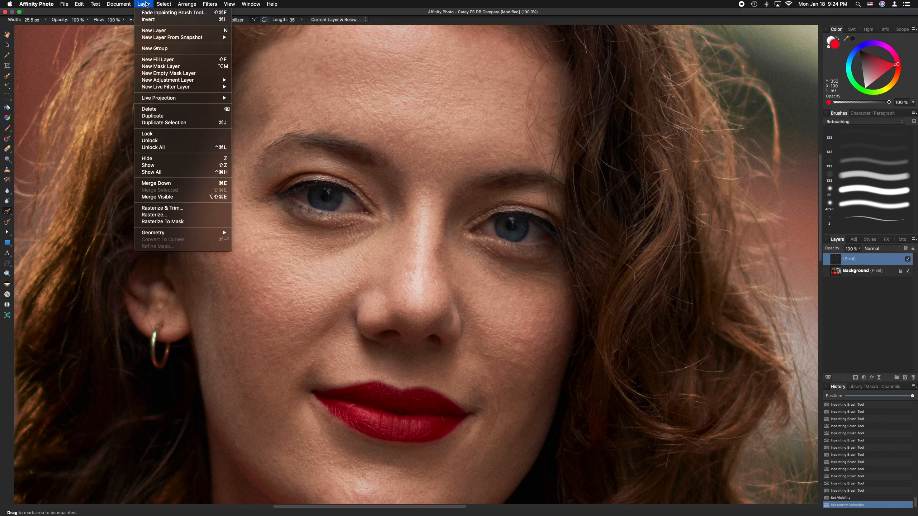
{"action": "mouse_move", "coordinate": [144, 5]}
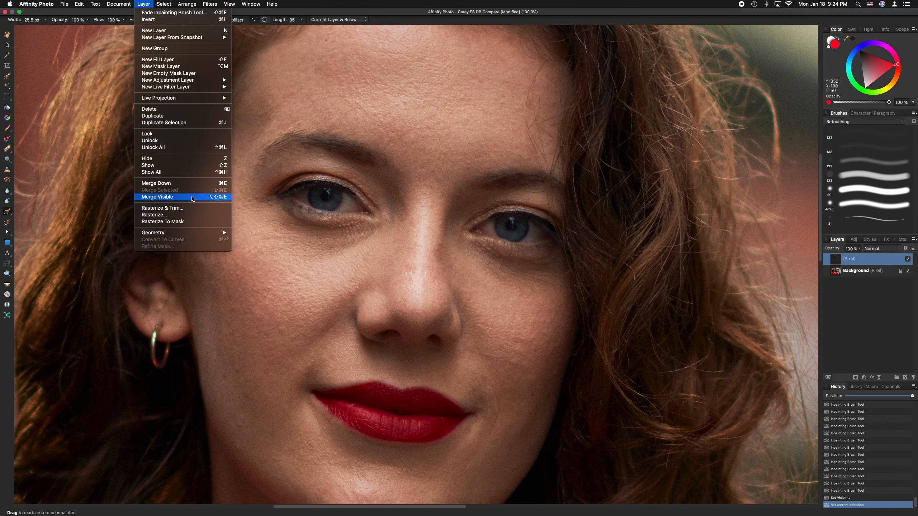
{"action": "left_click", "coordinate": [176, 200]}
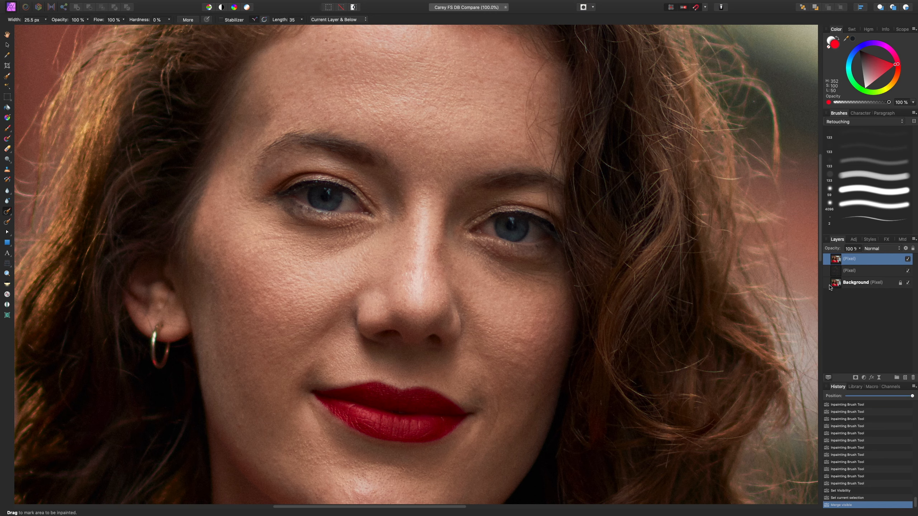
Delete the separate inpainting layer and make the merged pixel layer active and visible.
{"action": "left_click", "coordinate": [876, 271]}
{"action": "key", "text": "Delete"}
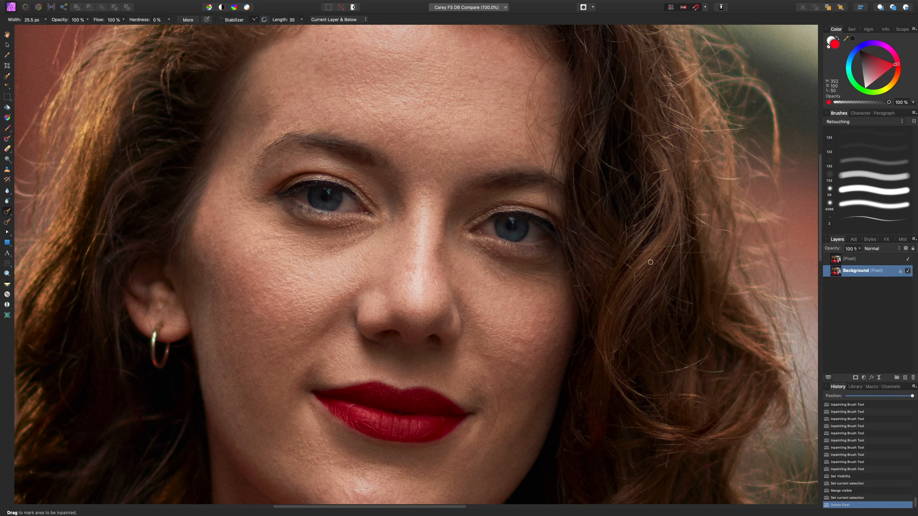
{"action": "left_click", "coordinate": [865, 260]}
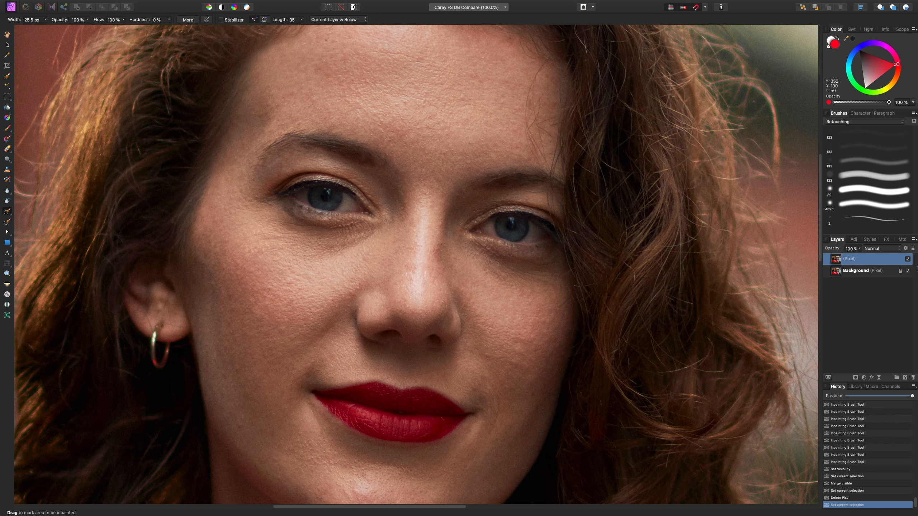
{"action": "left_click", "coordinate": [908, 259]}
Start the Frequency Separation filter on the merged layer and shift the preview divider to show more of the low-frequency side.
{"action": "left_click", "coordinate": [210, 4]}
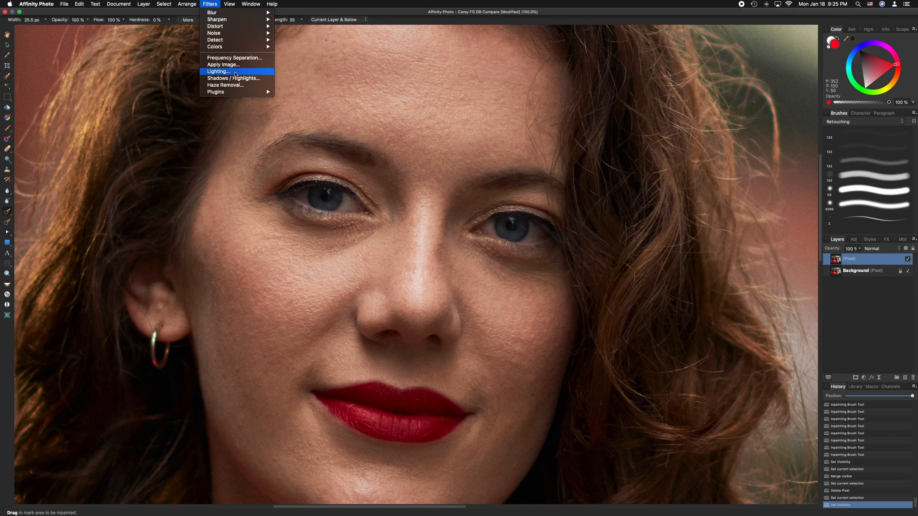
{"action": "left_click", "coordinate": [233, 58]}
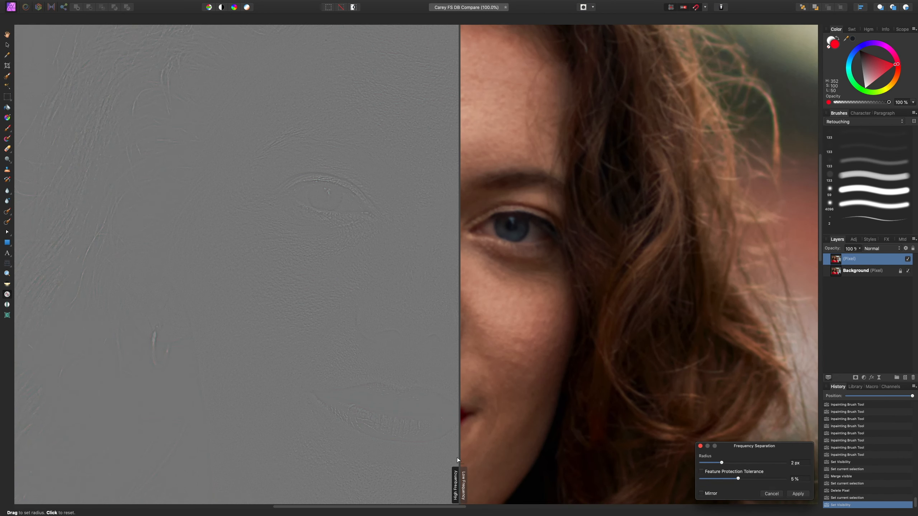
{"action": "left_click_drag", "start_coordinate": [458, 485], "coordinate": [470, 485]}
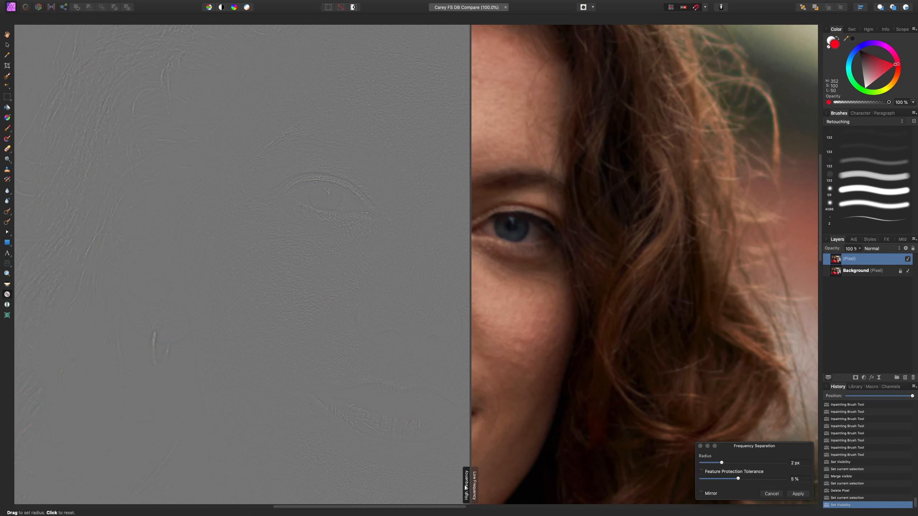
{"action": "left_click_drag", "start_coordinate": [465, 487], "coordinate": [419, 486]}
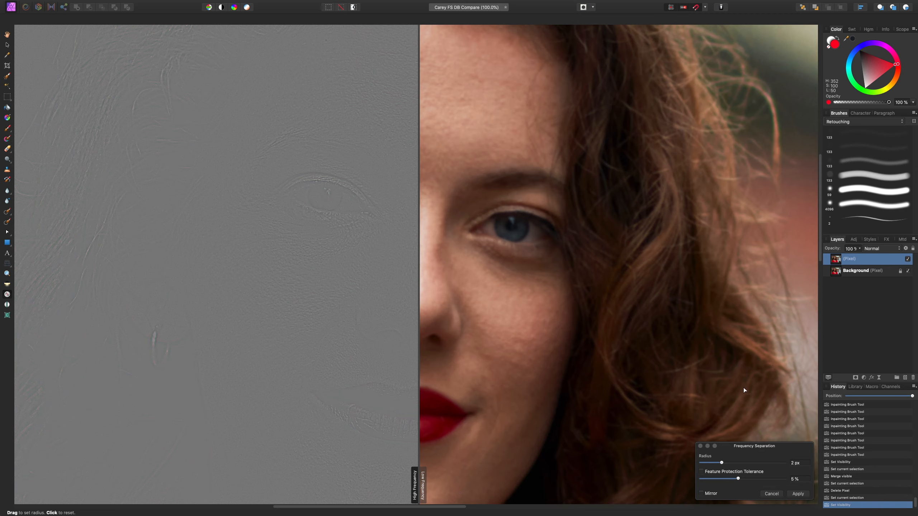
Try Frequency Separation radii of 5.1 px and 1 px, comparing the skin texture in both halves of the preview.
{"action": "left_click_drag", "start_coordinate": [778, 448], "coordinate": [692, 409]}
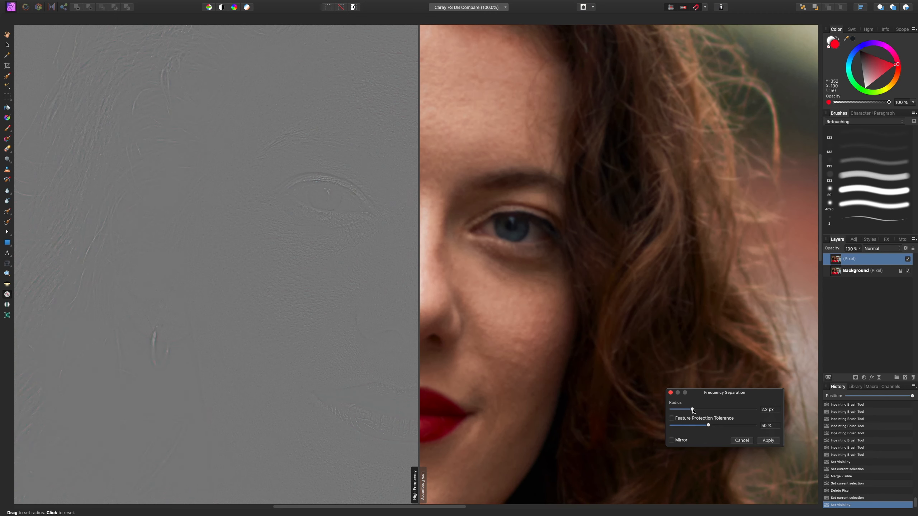
{"action": "left_click_drag", "start_coordinate": [692, 411], "coordinate": [684, 411]}
{"action": "left_click_drag", "start_coordinate": [684, 410], "coordinate": [695, 415]}
{"action": "mouse_move", "coordinate": [694, 409]}
{"action": "left_mouse_down"}
{"action": "mouse_move", "coordinate": [708, 410]}
{"action": "mouse_move", "coordinate": [698, 410]}
{"action": "left_mouse_up"}
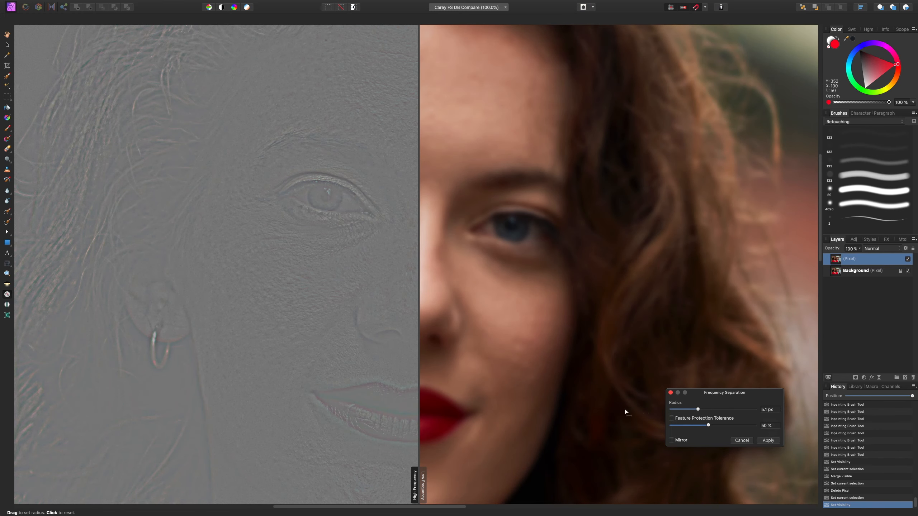
{"action": "key", "text": "super+equal"}
{"action": "left_click_drag", "start_coordinate": [698, 410], "coordinate": [689, 410]}
{"action": "scroll", "coordinate": [603, 415], "scroll_direction": "down", "scroll_amount": 3}
{"action": "scroll", "coordinate": [603, 415], "scroll_direction": "right", "scroll_amount": 3}
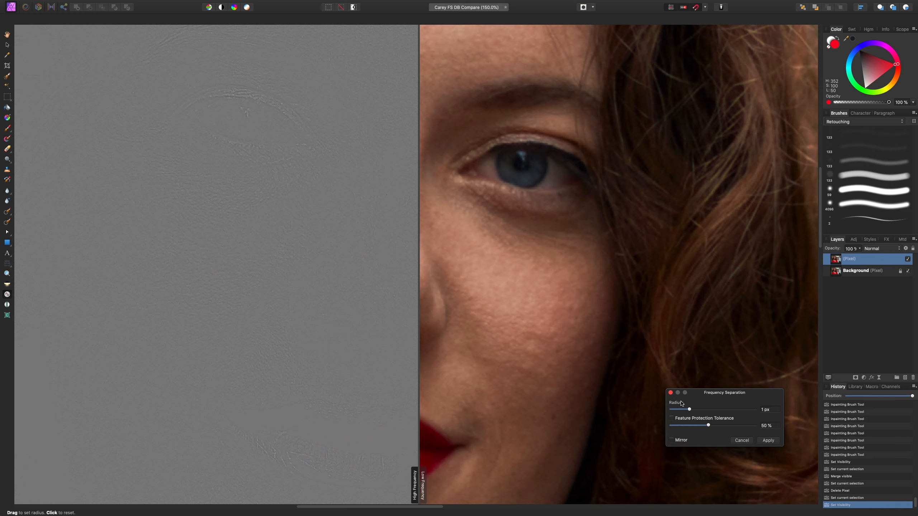
Try extreme Frequency Separation radii of 20.5 px and 0.1 px, examining both sides of the face at the high value.
{"action": "left_click_drag", "start_coordinate": [689, 410], "coordinate": [718, 411]}
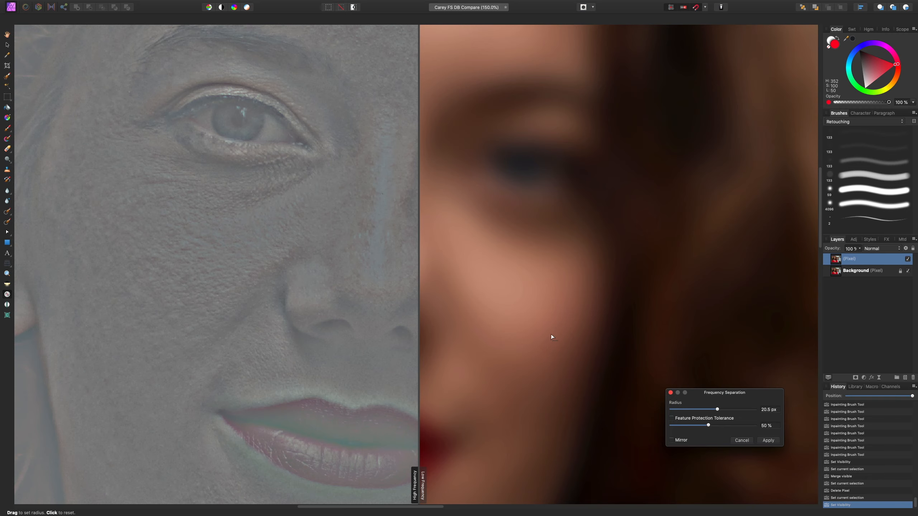
{"action": "scroll", "coordinate": [550, 335], "scroll_direction": "right", "scroll_amount": 8}
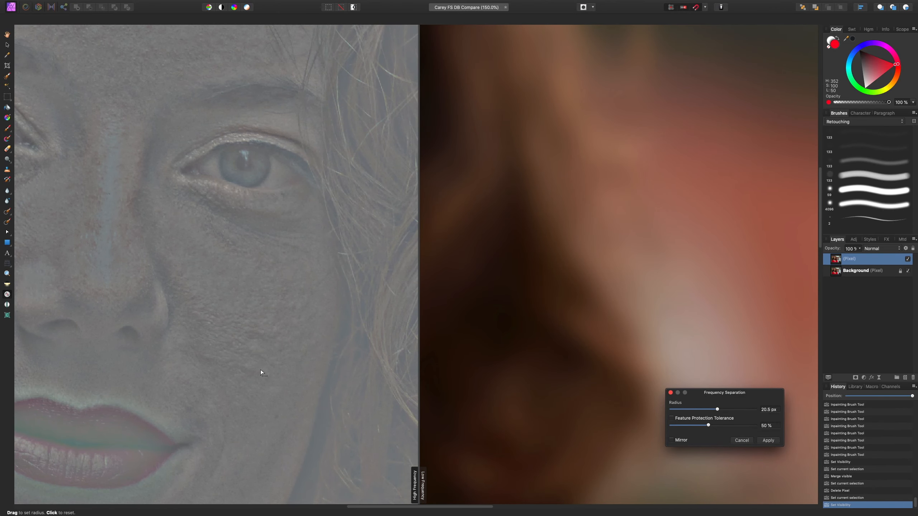
{"action": "scroll", "coordinate": [266, 371], "scroll_direction": "left", "scroll_amount": 10}
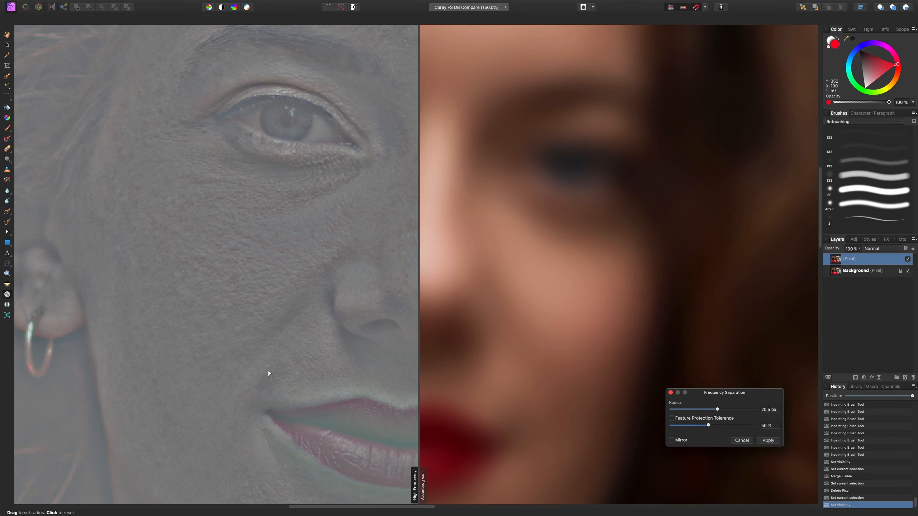
{"action": "left_click_drag", "start_coordinate": [718, 412], "coordinate": [671, 413]}
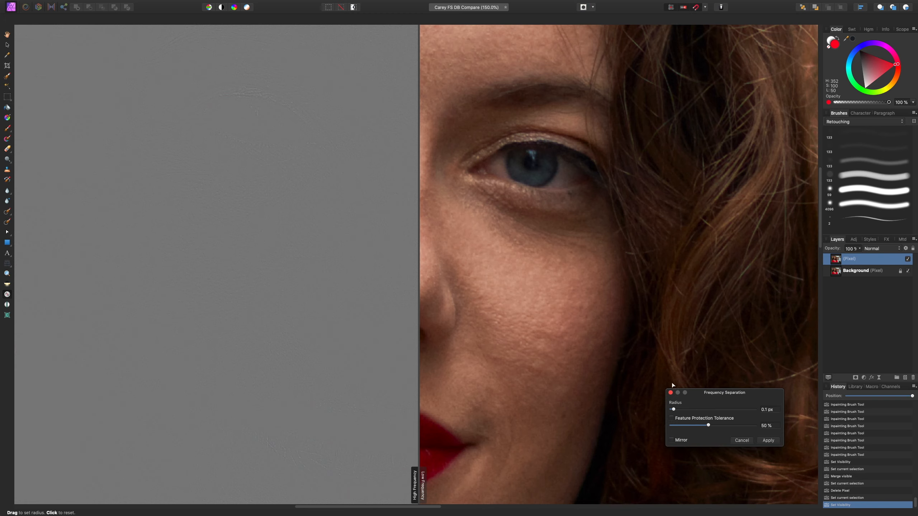
Try Frequency Separation radii of 6.4 px and 14.1 px while inspecting the mouth and chin.
{"action": "left_click_drag", "start_coordinate": [674, 410], "coordinate": [701, 411]}
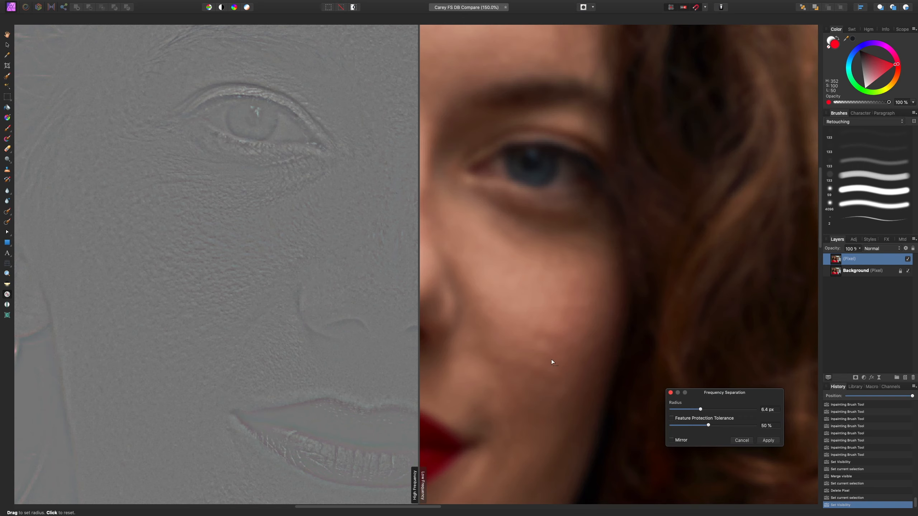
{"action": "scroll", "coordinate": [539, 355], "scroll_direction": "down", "scroll_amount": 10}
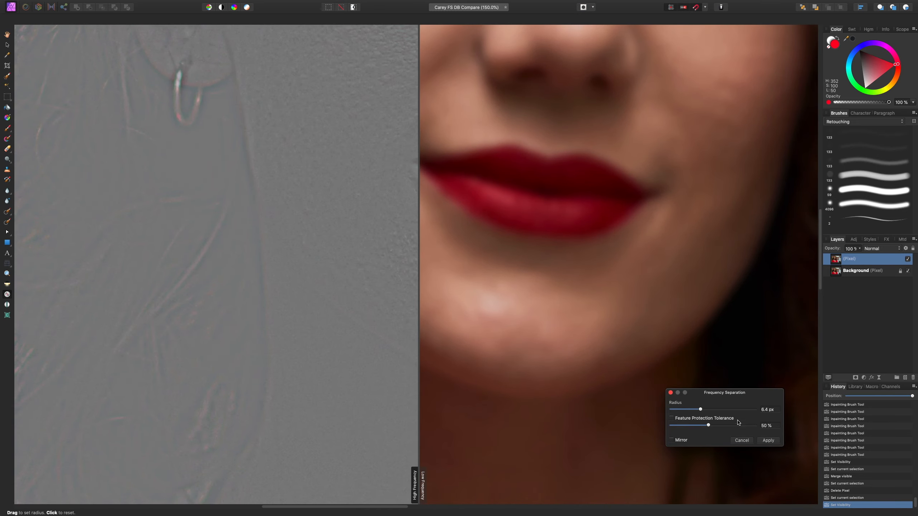
{"action": "left_click_drag", "start_coordinate": [701, 410], "coordinate": [712, 410]}
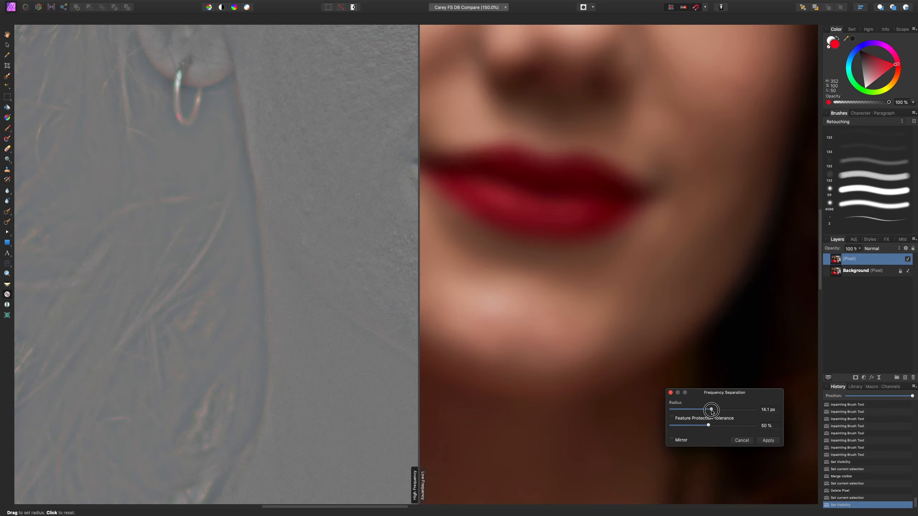
Set the Frequency Separation radius to 5.9 px and extend the high-frequency preview across the cheek to inspect the texture.
{"action": "mouse_move", "coordinate": [711, 410]}
{"action": "left_mouse_down"}
{"action": "mouse_move", "coordinate": [675, 412]}
{"action": "mouse_move", "coordinate": [699, 415]}
{"action": "left_mouse_up"}
{"action": "scroll", "coordinate": [544, 342], "scroll_direction": "up", "scroll_amount": 10}
{"action": "scroll", "coordinate": [545, 343], "scroll_direction": "left", "scroll_amount": 5}
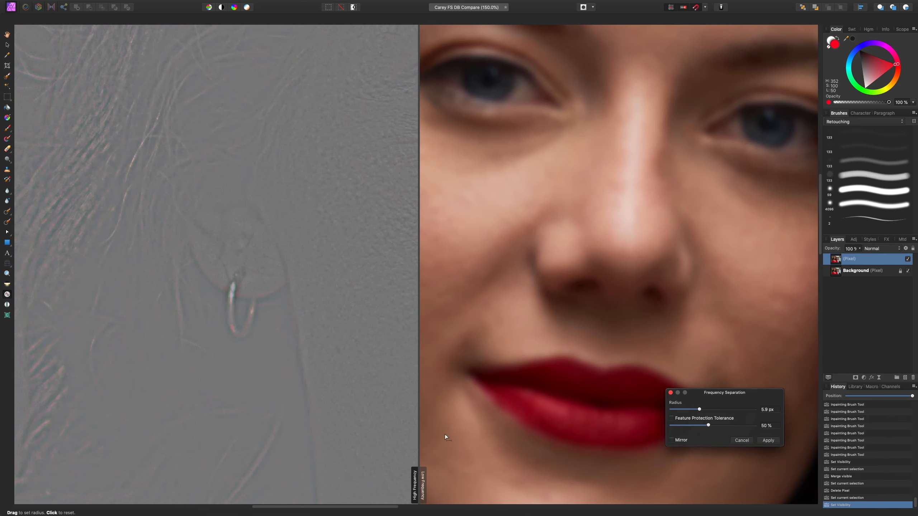
{"action": "left_click_drag", "start_coordinate": [418, 487], "coordinate": [652, 459]}
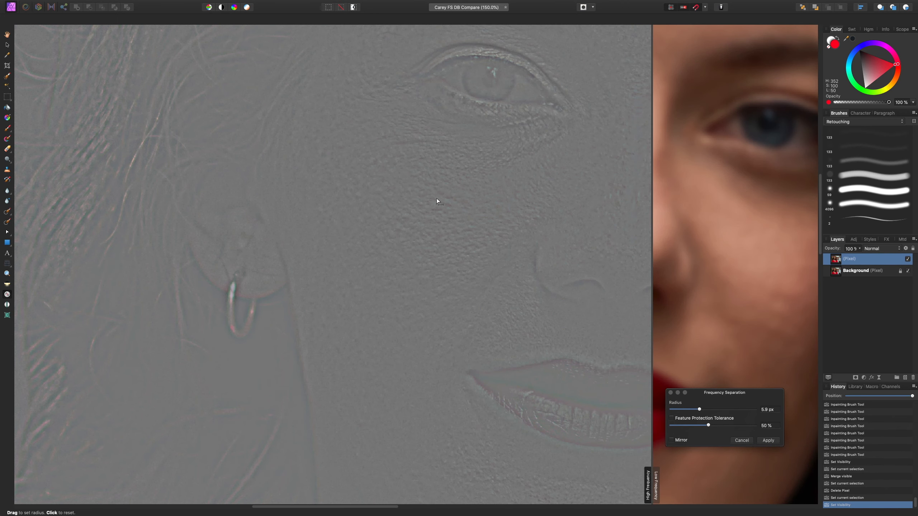
Inspect the high-frequency preview across the nose, mouth, ear and neckline at the current radius.
{"action": "scroll", "coordinate": [549, 314], "scroll_direction": "right", "scroll_amount": 10}
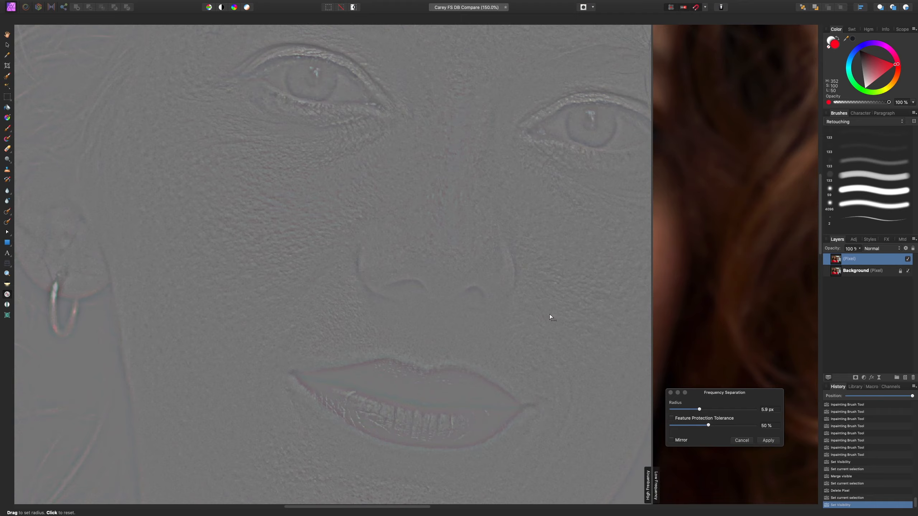
{"action": "scroll", "coordinate": [549, 314], "scroll_direction": "down", "scroll_amount": 3}
{"action": "scroll", "coordinate": [522, 276], "scroll_direction": "left", "scroll_amount": 6}
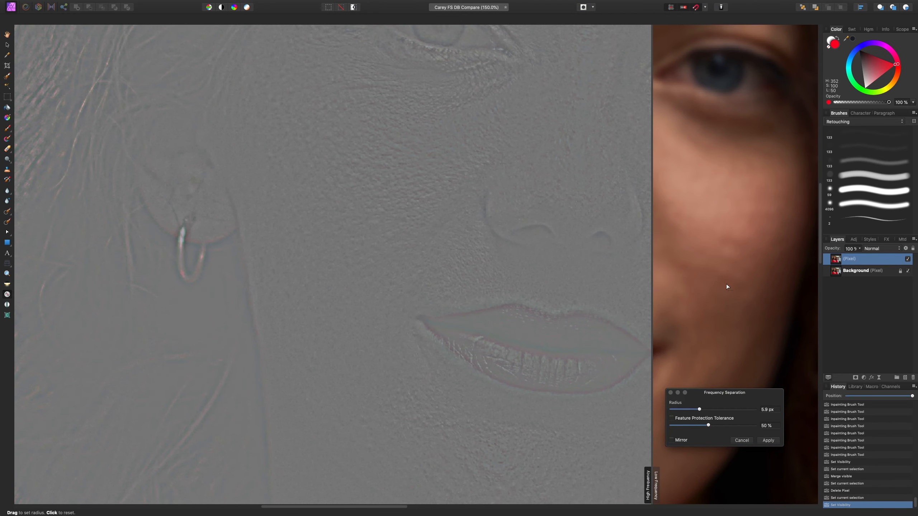
{"action": "scroll", "coordinate": [679, 277], "scroll_direction": "down", "scroll_amount": 6}
{"action": "scroll", "coordinate": [680, 278], "scroll_direction": "right", "scroll_amount": 3}
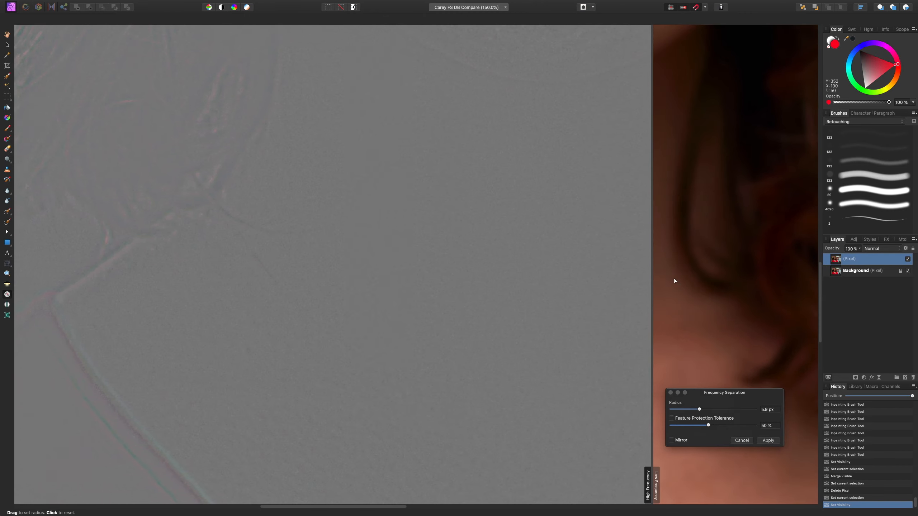
{"action": "scroll", "coordinate": [674, 281], "scroll_direction": "down", "scroll_amount": 5}
{"action": "scroll", "coordinate": [674, 281], "scroll_direction": "left", "scroll_amount": 2}
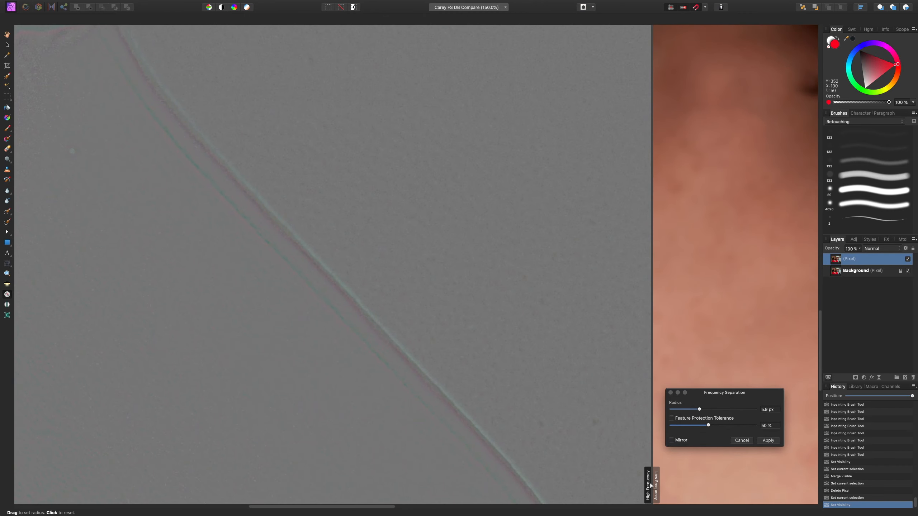
Move the preview divider to about mid-image and inspect the low-frequency tones on the chest and face at 100% zoom.
{"action": "left_click_drag", "start_coordinate": [651, 485], "coordinate": [445, 465]}
{"action": "key", "text": "super+1"}
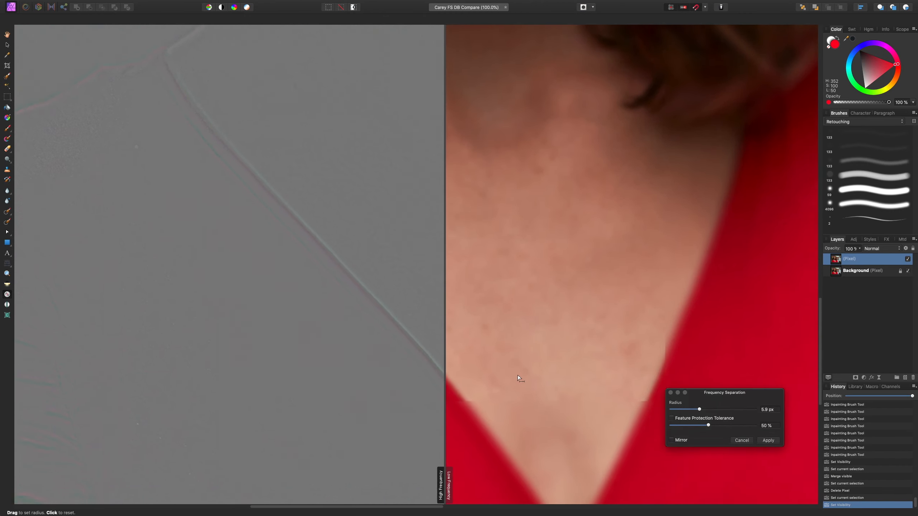
{"action": "mouse_move", "coordinate": [445, 476]}
{"action": "left_mouse_down"}
{"action": "mouse_move", "coordinate": [623, 469]}
{"action": "mouse_move", "coordinate": [447, 465]}
{"action": "left_mouse_up"}
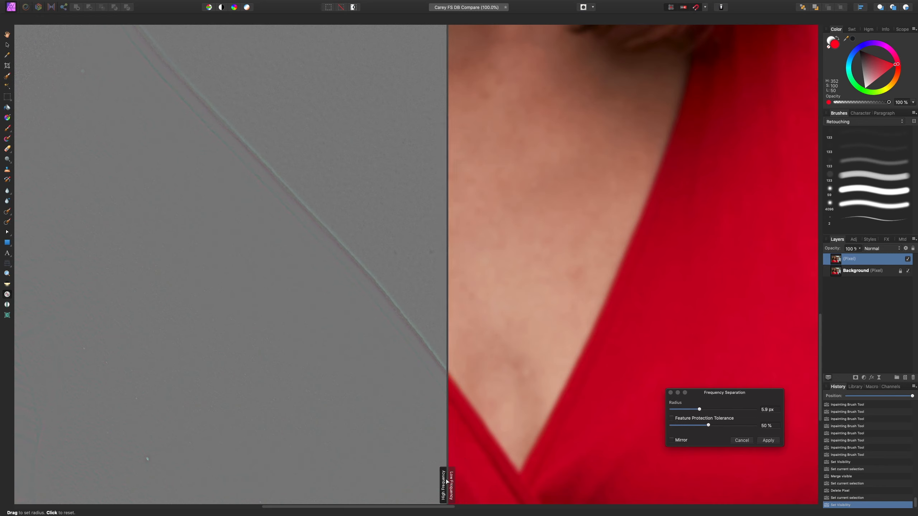
{"action": "scroll", "coordinate": [531, 336], "scroll_direction": "up", "scroll_amount": 15}
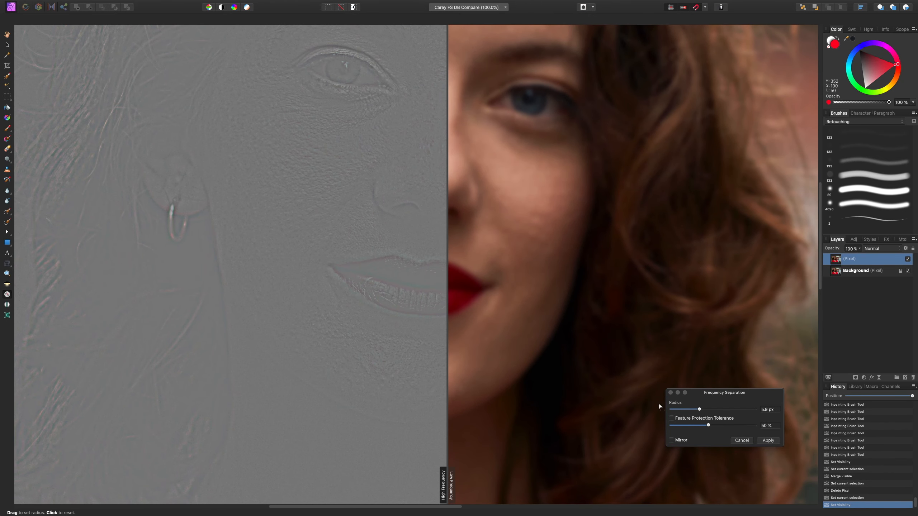
Fine-tune the Frequency Separation radius to 6.2 px and apply the filter.
{"action": "left_click", "coordinate": [700, 409]}
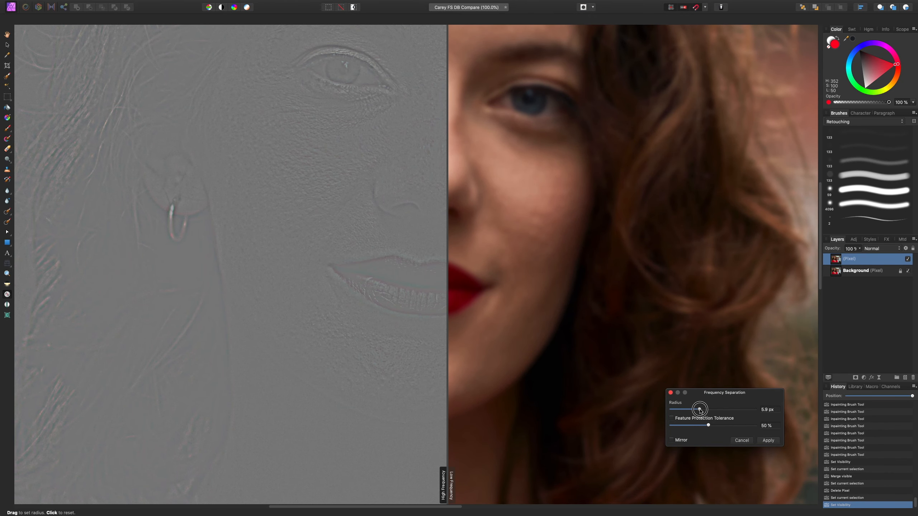
{"action": "left_click_drag", "start_coordinate": [699, 410], "coordinate": [700, 410]}
{"action": "scroll", "coordinate": [598, 386], "scroll_direction": "up", "scroll_amount": 3}
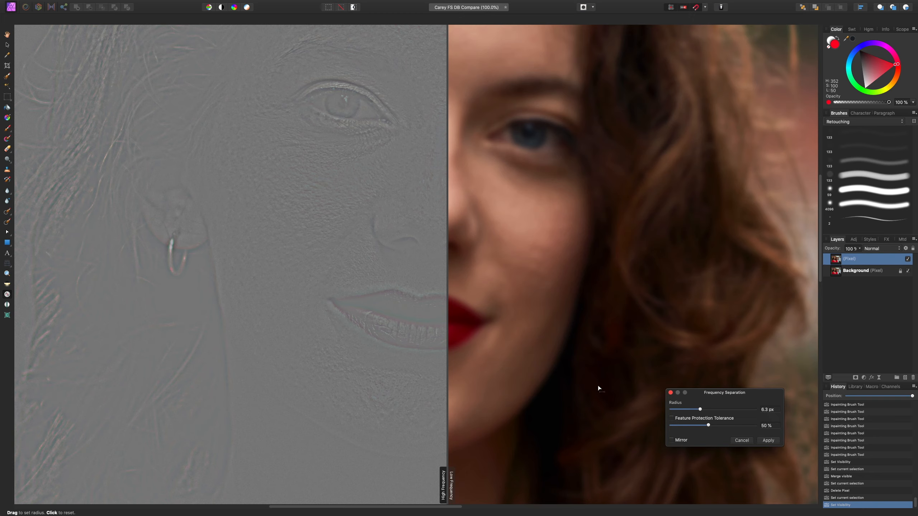
{"action": "left_click", "coordinate": [701, 411]}
{"action": "left_click_drag", "start_coordinate": [701, 411], "coordinate": [701, 411]}
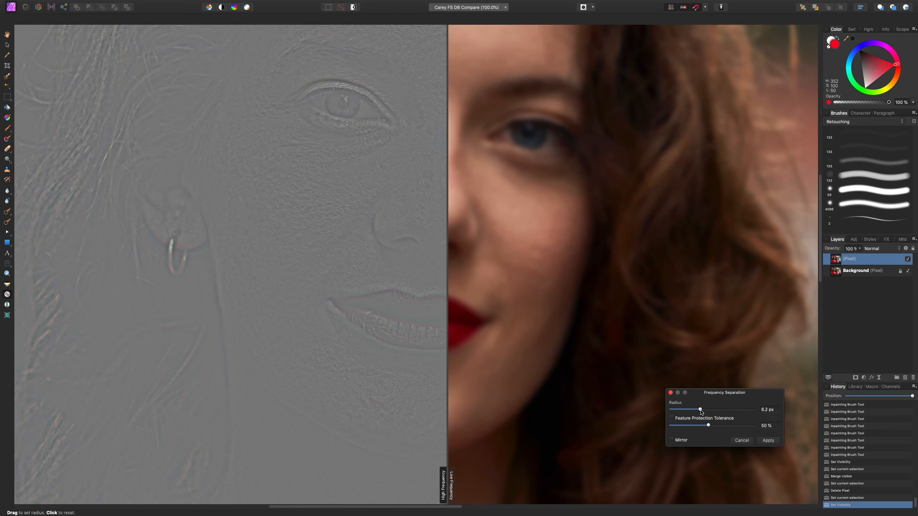
{"action": "left_click", "coordinate": [770, 441]}
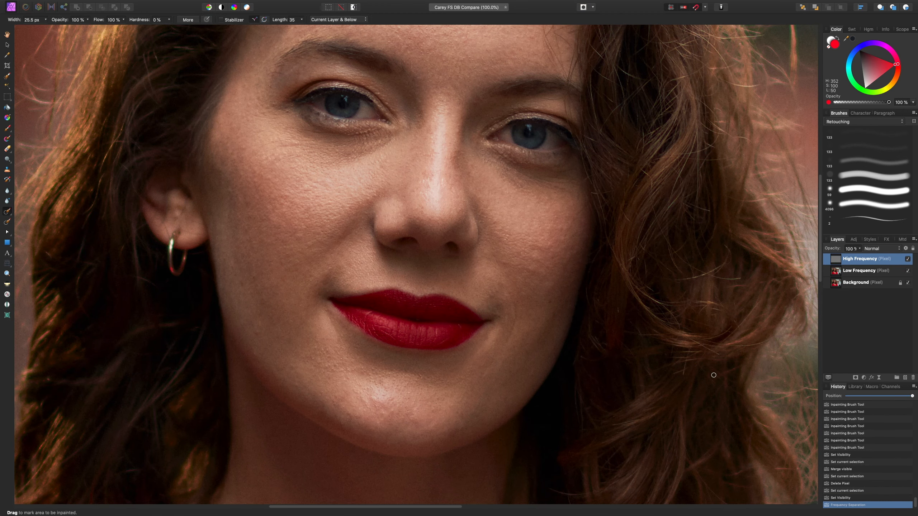
Add an empty pixel layer directly above the Low Frequency layer.
{"action": "left_click", "coordinate": [854, 275]}
{"action": "left_click", "coordinate": [858, 264]}
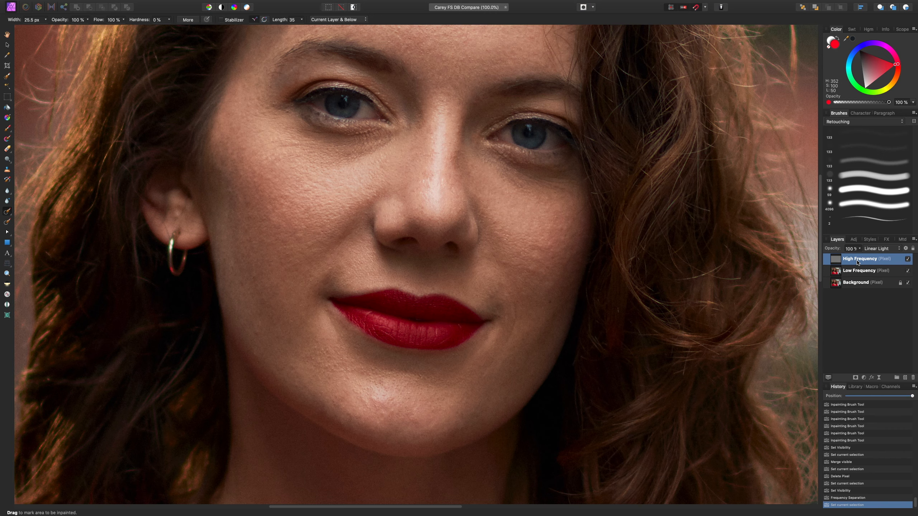
{"action": "left_click", "coordinate": [857, 273]}
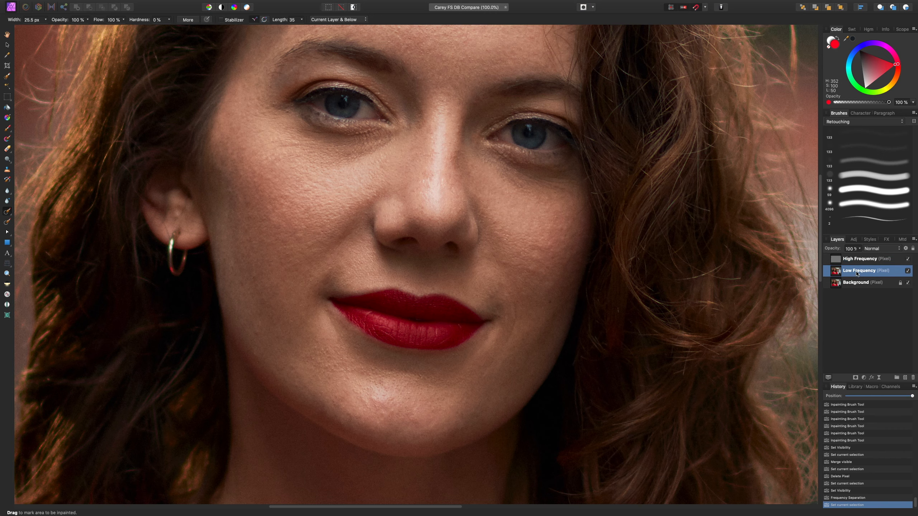
{"action": "key", "text": "super+shift+n"}
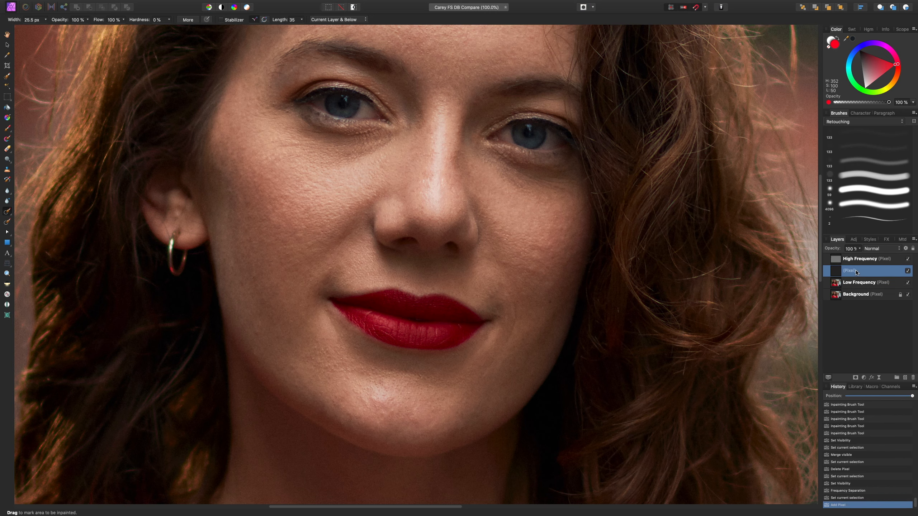
Group the High Frequency, empty pixel and Low Frequency layers, name the group FS and expand it.
{"action": "left_click", "coordinate": [862, 262]}
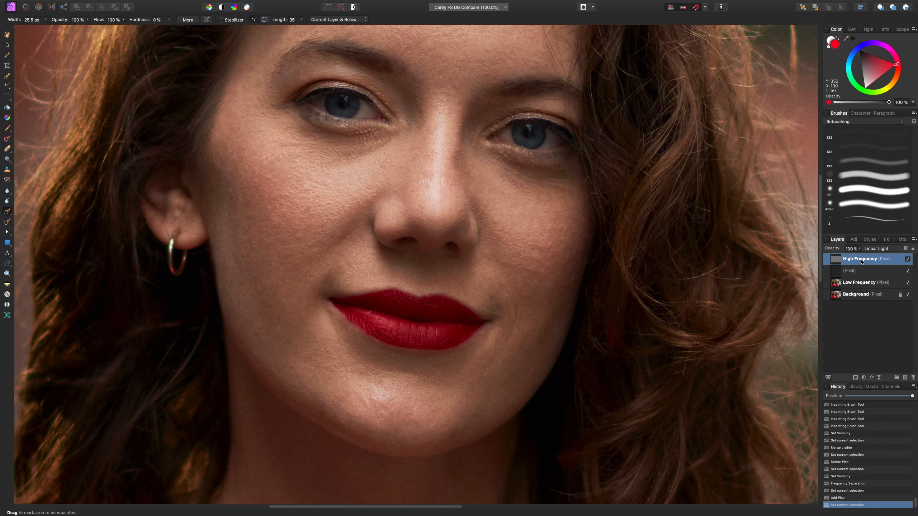
{"action": "left_click", "coordinate": [859, 286], "text": "shift"}
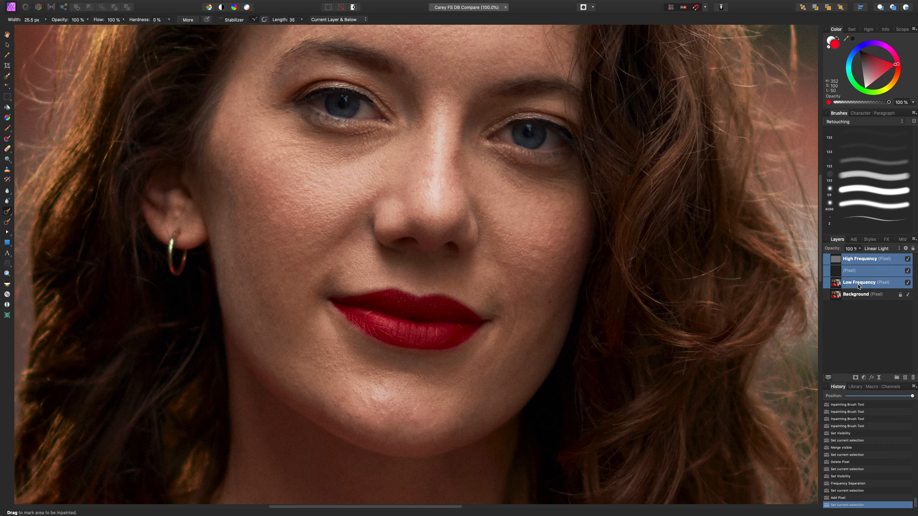
{"action": "key", "text": "super+g"}
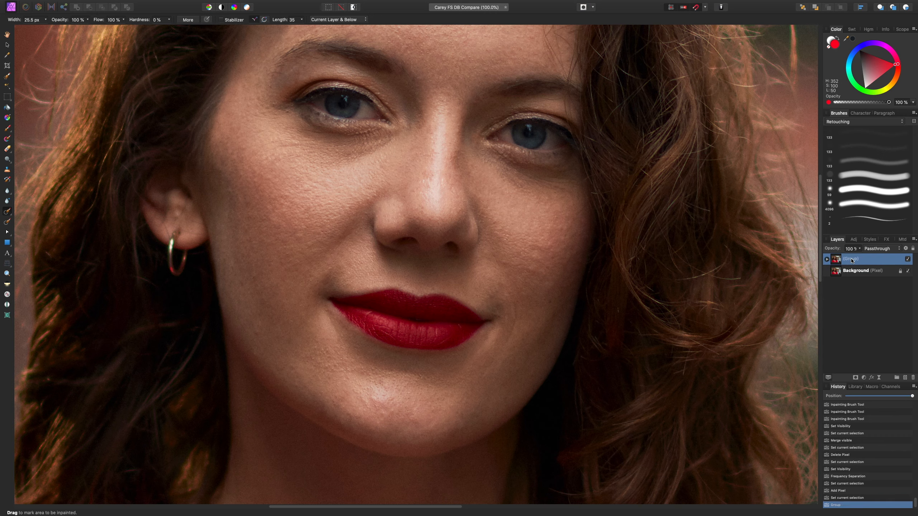
{"action": "double_click", "coordinate": [855, 259]}
{"action": "type", "text": "FS"}
{"action": "key", "text": "Return"}
{"action": "left_click", "coordinate": [827, 260]}
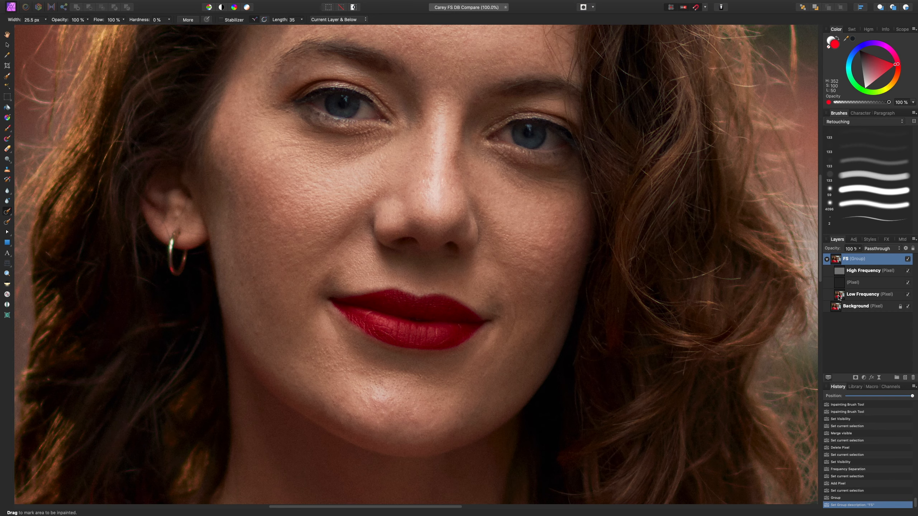
Compare the portrait with and without the High Frequency layer, leaving that layer hidden to expose the skin tones.
{"action": "left_click", "coordinate": [908, 271]}
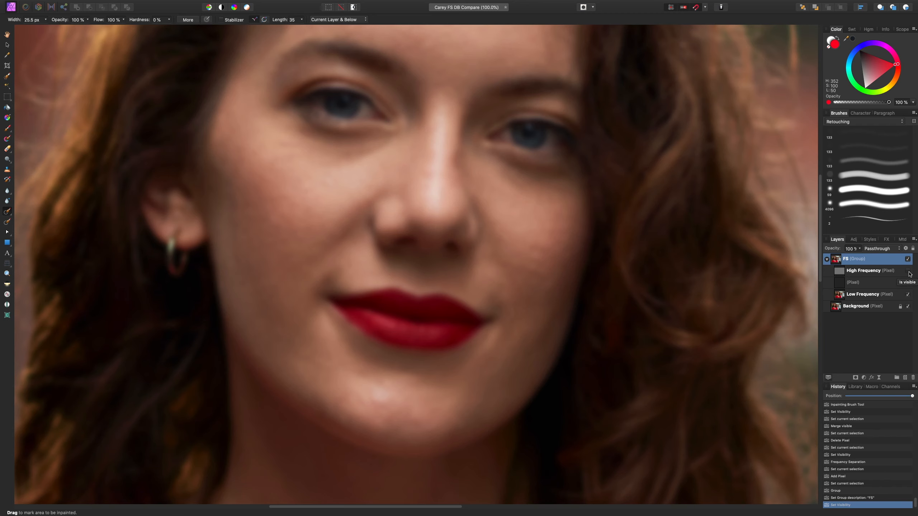
{"action": "left_click", "coordinate": [908, 271]}
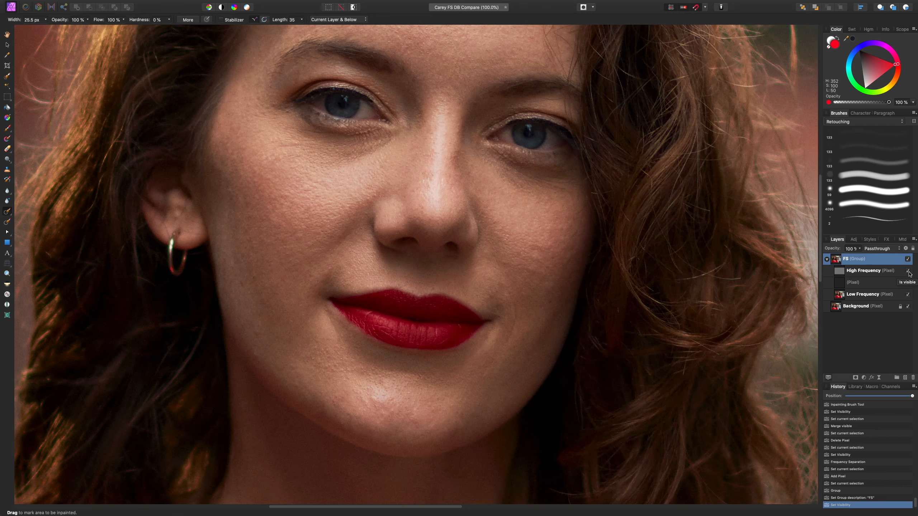
{"action": "scroll", "coordinate": [628, 301], "scroll_direction": "up", "scroll_amount": 5}
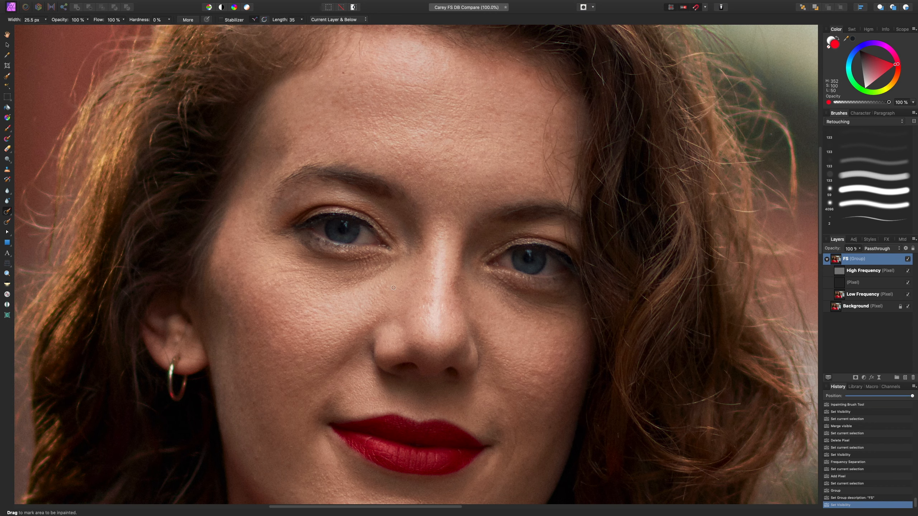
{"action": "left_click", "coordinate": [908, 270]}
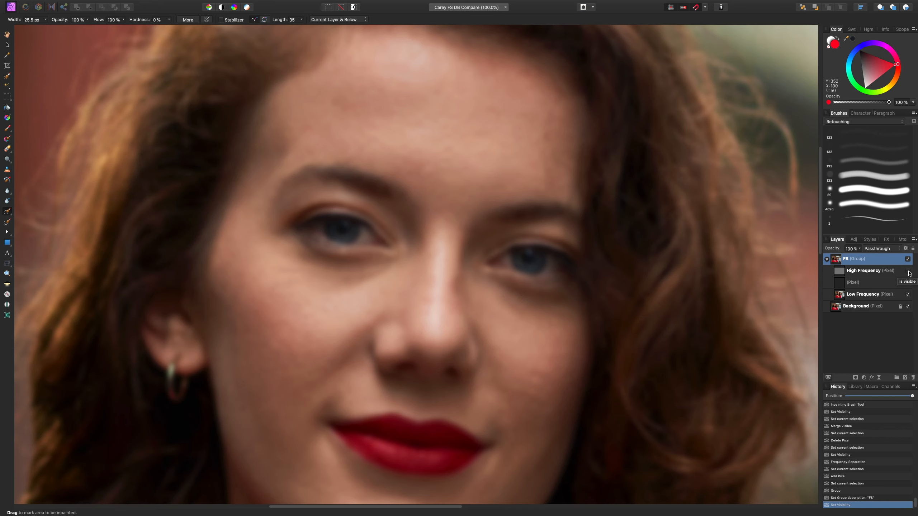
{"action": "left_click", "coordinate": [908, 270]}
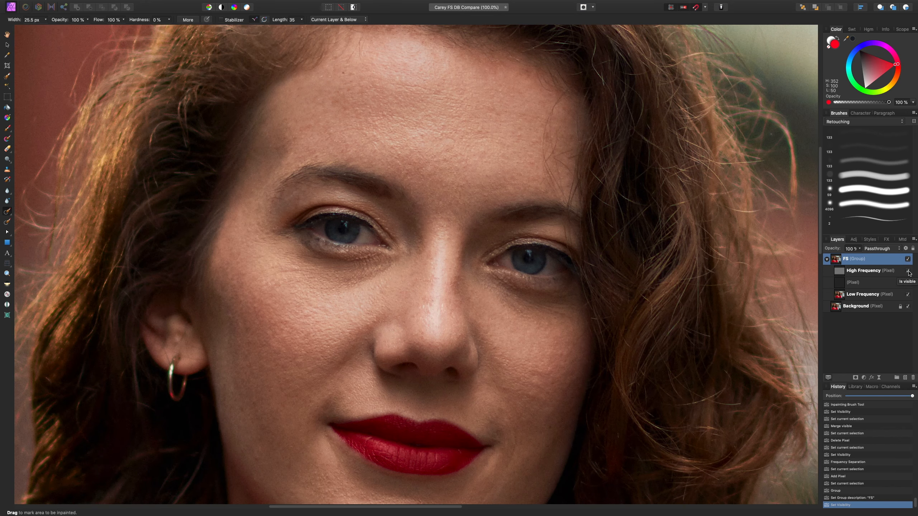
{"action": "left_click", "coordinate": [908, 270]}
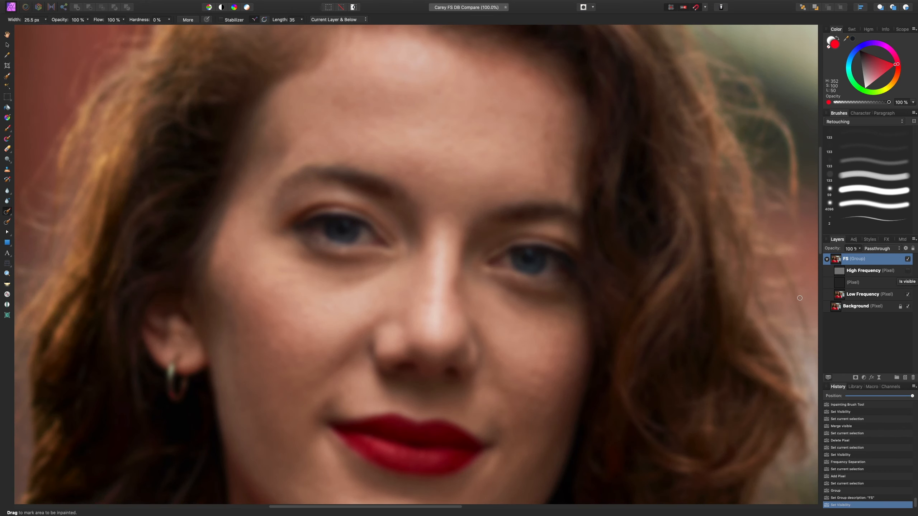
{"action": "scroll", "coordinate": [800, 298], "scroll_direction": "down", "scroll_amount": 5}
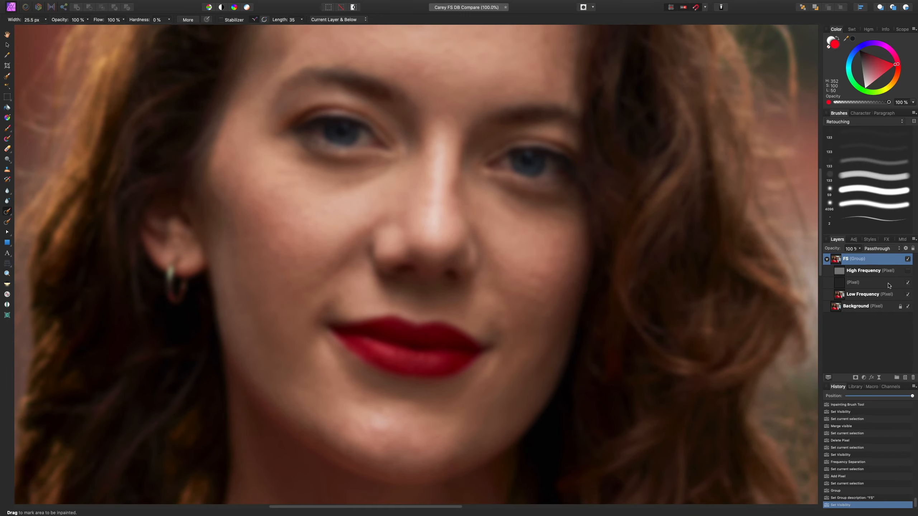
Set up the Healing Brush on the empty pixel layer with 40% opacity, 100% flow and Current Layer & Below as source.
{"action": "left_click", "coordinate": [869, 286]}
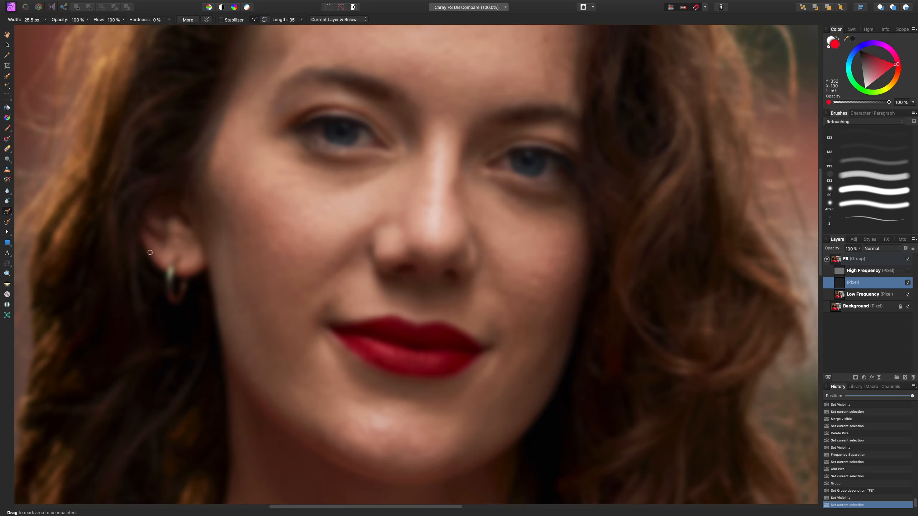
{"action": "left_click", "coordinate": [9, 213]}
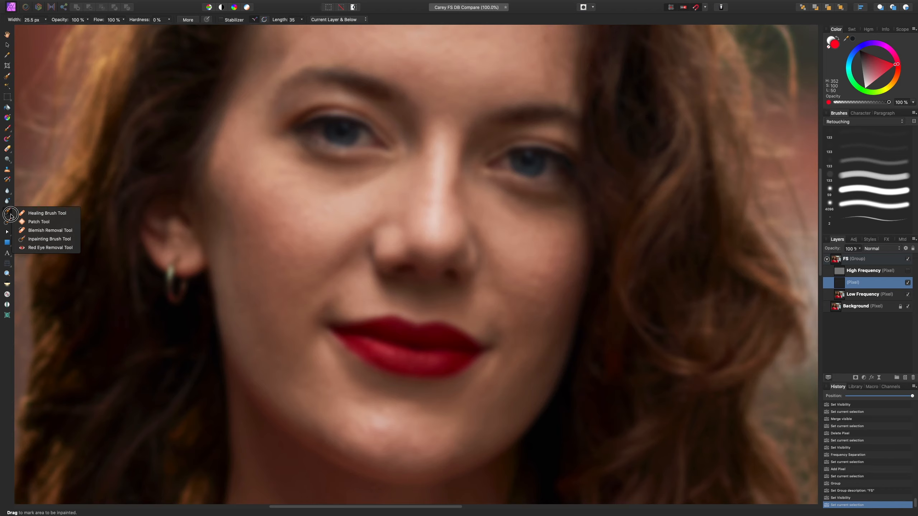
{"action": "left_click", "coordinate": [37, 221]}
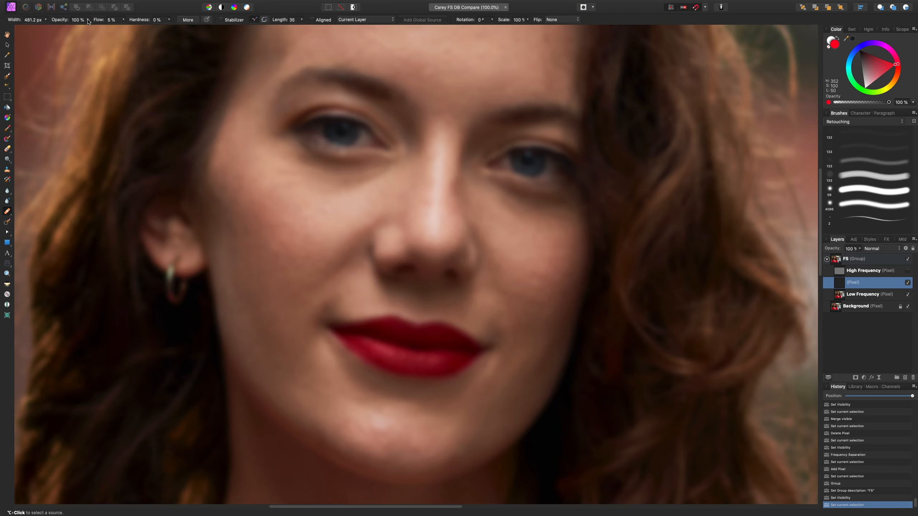
{"action": "left_click_drag", "start_coordinate": [123, 20], "coordinate": [146, 29]}
{"action": "mouse_move", "coordinate": [87, 20]}
{"action": "left_mouse_down"}
{"action": "mouse_move", "coordinate": [83, 32]}
{"action": "mouse_move", "coordinate": [51, 39]}
{"action": "left_mouse_up"}
{"action": "key", "text": "4"}
{"action": "left_click", "coordinate": [375, 20]}
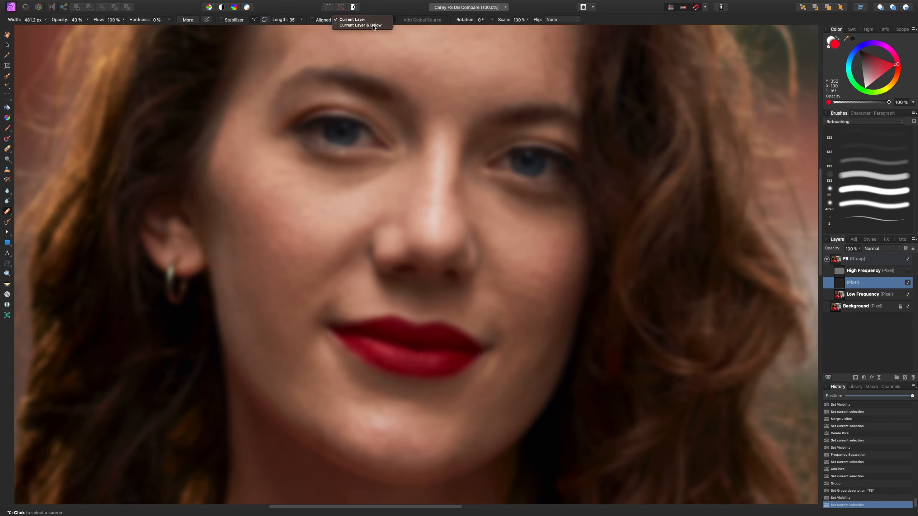
{"action": "left_click", "coordinate": [374, 25]}
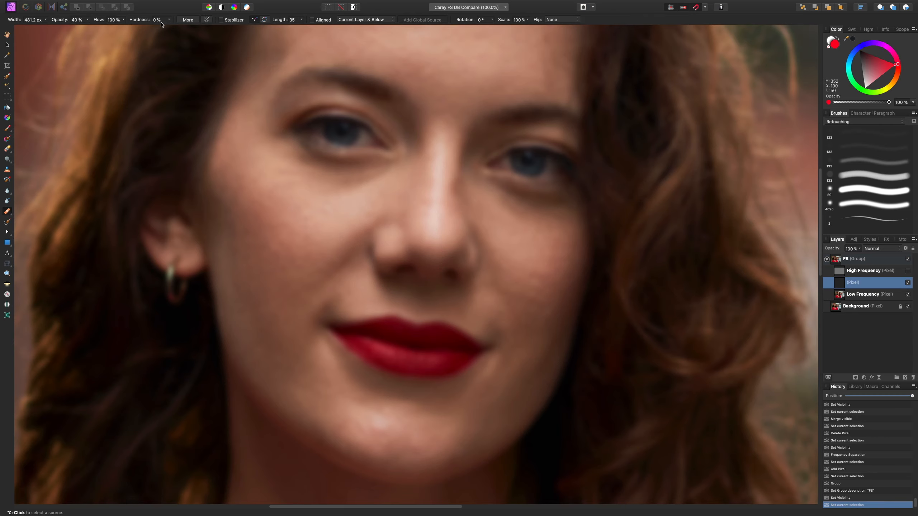
Reduce the Healing Brush width to 131.1 px and even out the blotch on the subject's left cheek using nearby skin.
{"action": "key", "text": "super+="}
{"action": "left_click_drag", "start_coordinate": [508, 286], "coordinate": [414, 232]}
{"action": "key", "text": "bracketleft"}
{"action": "key", "text": "bracketleft"}
{"action": "key", "text": "bracketleft"}
{"action": "key", "text": "bracketleft"}
{"action": "key", "text": "bracketleft"}
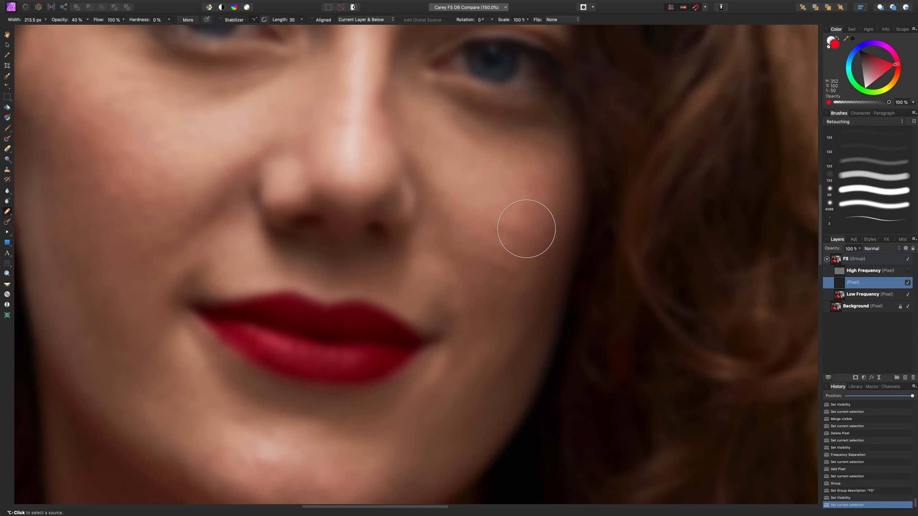
{"action": "key", "text": "bracketleft"}
{"action": "key", "text": "bracketleft"}
{"action": "key", "text": "bracketleft"}
{"action": "left_click", "coordinate": [497, 207], "text": "alt"}
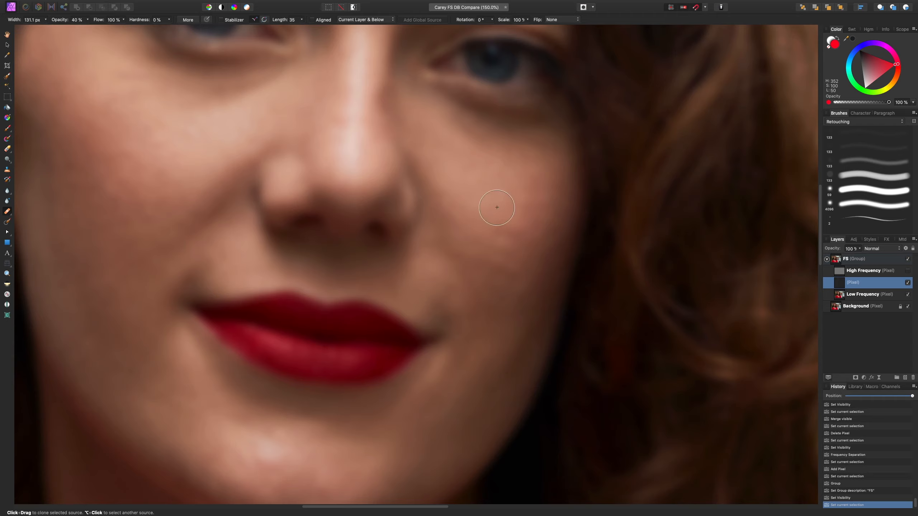
{"action": "left_click", "coordinate": [505, 230]}
{"action": "left_click", "coordinate": [501, 239]}
{"action": "left_click", "coordinate": [486, 225], "text": "alt"}
{"action": "left_click", "coordinate": [504, 251]}
{"action": "left_click", "coordinate": [484, 252]}
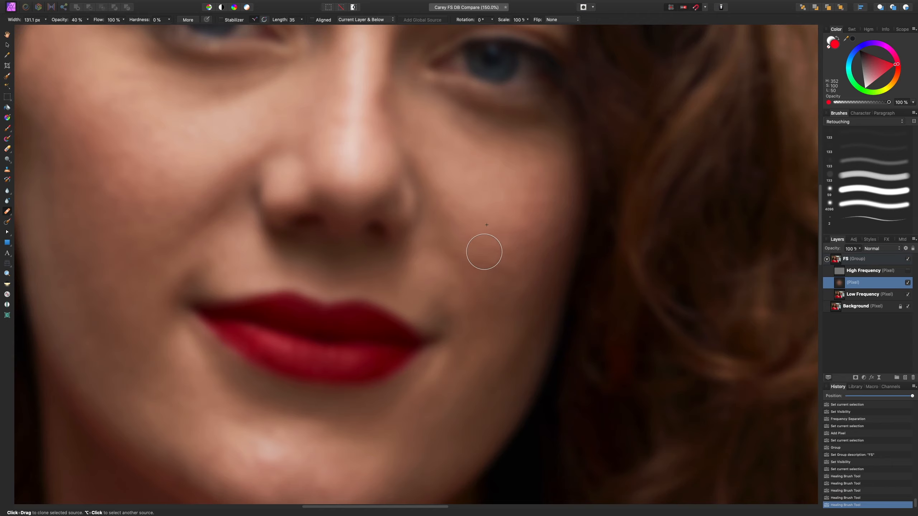
{"action": "left_click", "coordinate": [485, 253]}
{"action": "left_click", "coordinate": [502, 269]}
Heal the uneven tones on the lower part of the subject's left cheek, between the nose and the face edge.
{"action": "left_click", "coordinate": [491, 239], "text": "alt"}
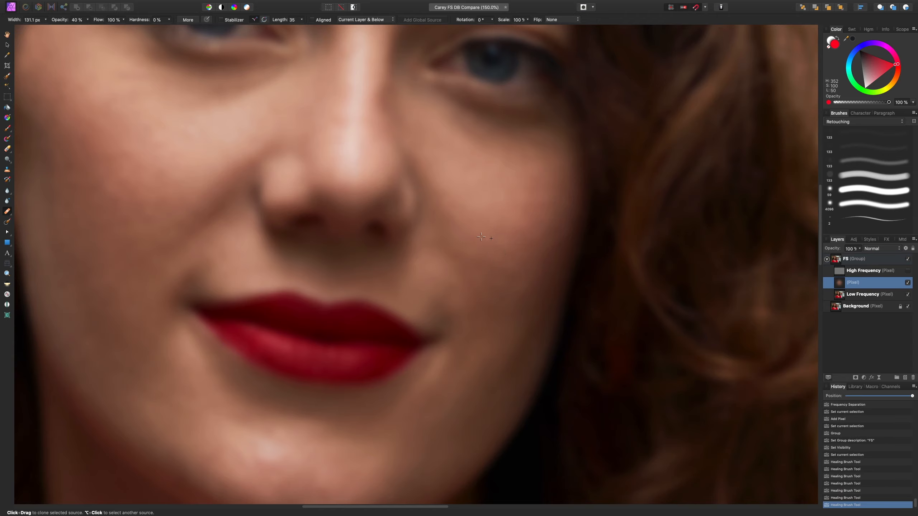
{"action": "left_click_drag", "start_coordinate": [483, 274], "coordinate": [454, 274]}
{"action": "left_click", "coordinate": [459, 256]}
{"action": "left_click", "coordinate": [468, 263]}
{"action": "left_click", "coordinate": [486, 256], "text": "alt"}
{"action": "left_click", "coordinate": [489, 267]}
{"action": "left_click", "coordinate": [500, 272]}
{"action": "left_click", "coordinate": [508, 271]}
Even out the remaining blotches on the middle of the subject's left cheek by healing from adjacent skin tones.
{"action": "left_click", "coordinate": [527, 242], "text": "alt"}
{"action": "left_click", "coordinate": [509, 245]}
{"action": "left_click", "coordinate": [504, 252]}
{"action": "left_click", "coordinate": [509, 219], "text": "alt"}
{"action": "left_click", "coordinate": [490, 240], "text": "alt"}
{"action": "left_click", "coordinate": [472, 234], "text": "alt"}
{"action": "left_click", "coordinate": [466, 244], "text": "alt"}
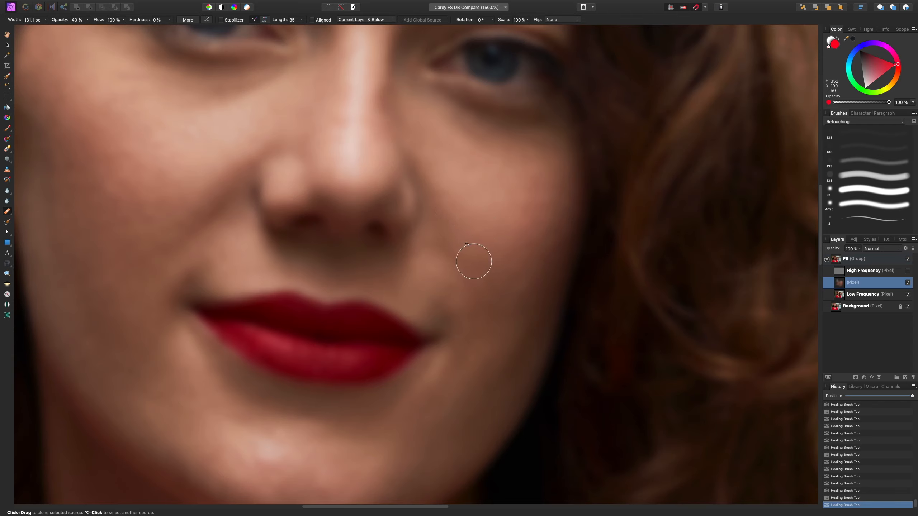
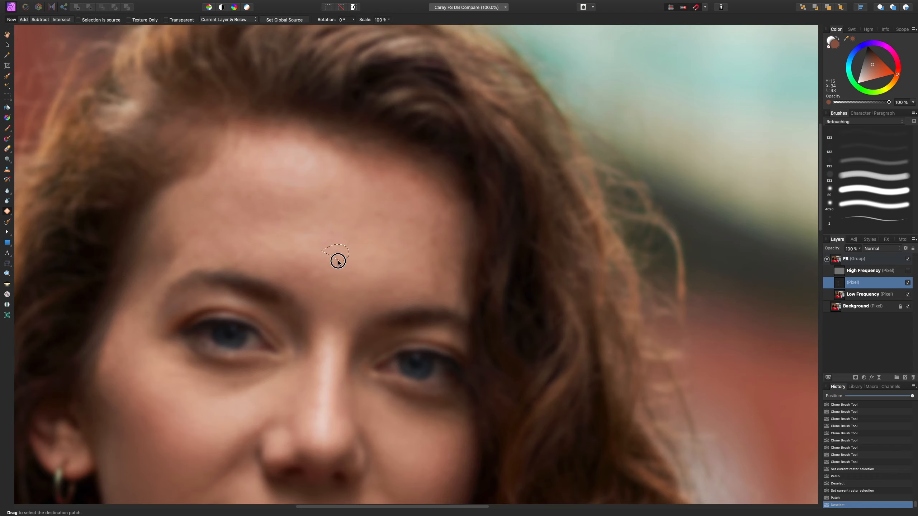
Patch the small uneven spot on the central forehead and smooth the surrounding tones above the brows with the Healing Brush.
{"action": "left_click", "coordinate": [362, 248]}
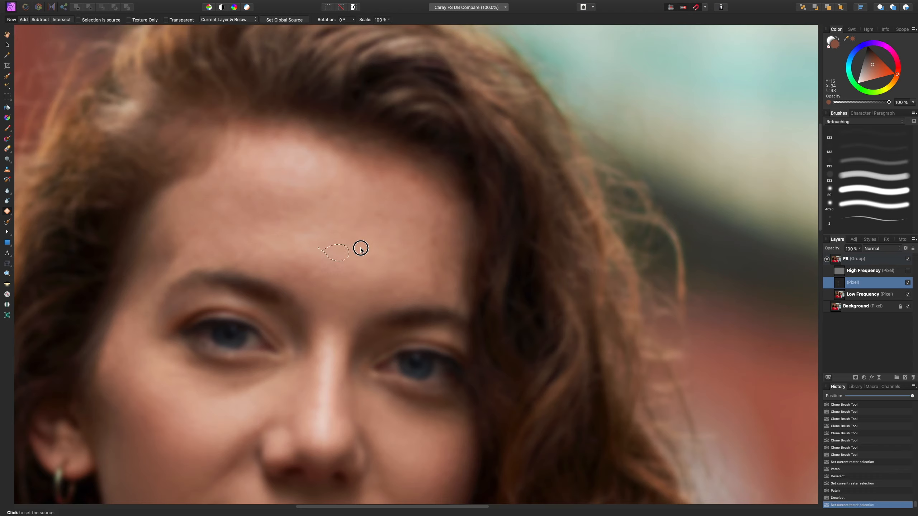
{"action": "left_click", "coordinate": [392, 272]}
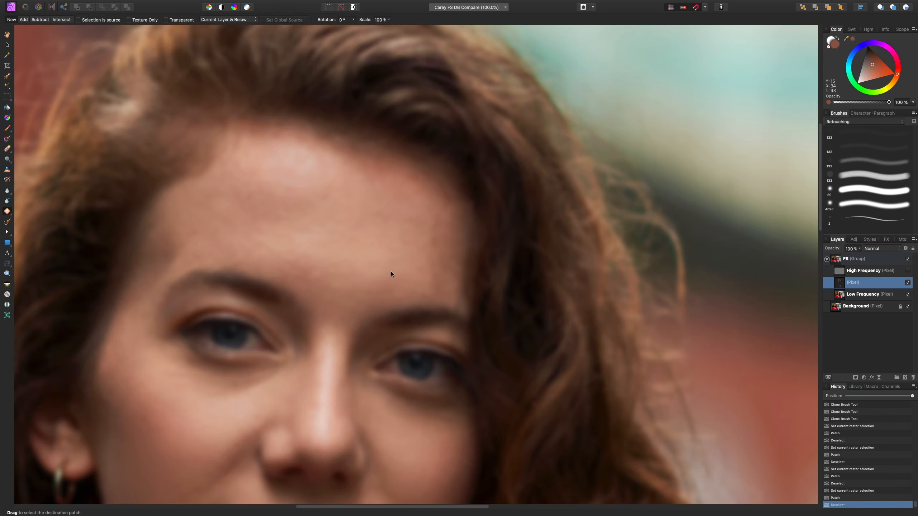
{"action": "key", "text": "j"}
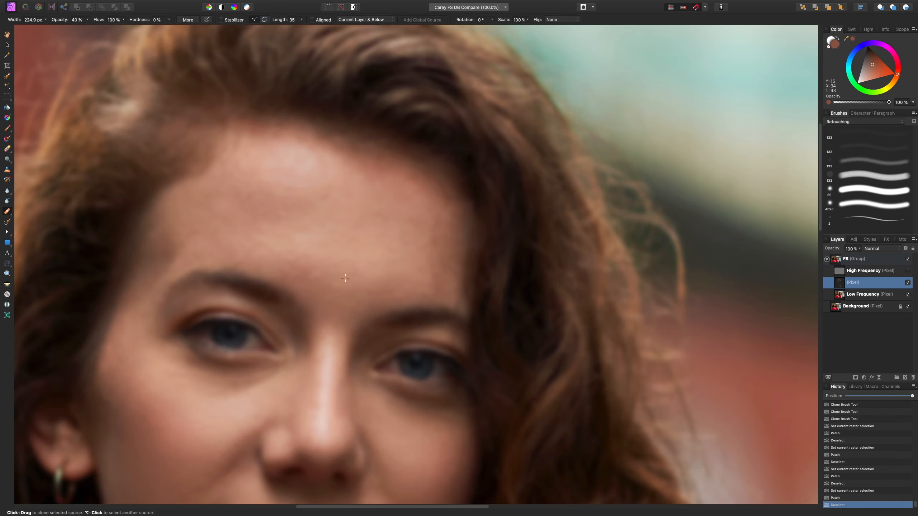
{"action": "left_click_drag", "start_coordinate": [345, 278], "coordinate": [317, 283]}
{"action": "left_click", "coordinate": [317, 270]}
{"action": "left_click", "coordinate": [326, 247]}
{"action": "left_click", "coordinate": [309, 274]}
{"action": "left_click", "coordinate": [328, 276]}
Reduce the Healing Brush width to 138.1 px and heal the uneven tones just above the subject's right eyebrow.
{"action": "key", "text": "bracketleft"}
{"action": "key", "text": "bracketleft"}
{"action": "key", "text": "bracketleft"}
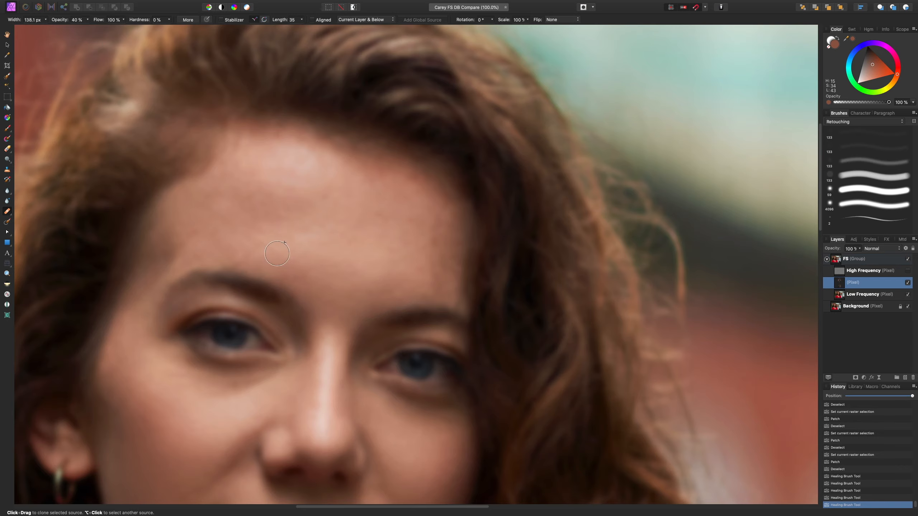
{"action": "left_click", "coordinate": [271, 253]}
{"action": "left_click", "coordinate": [258, 247]}
{"action": "left_click", "coordinate": [259, 247]}
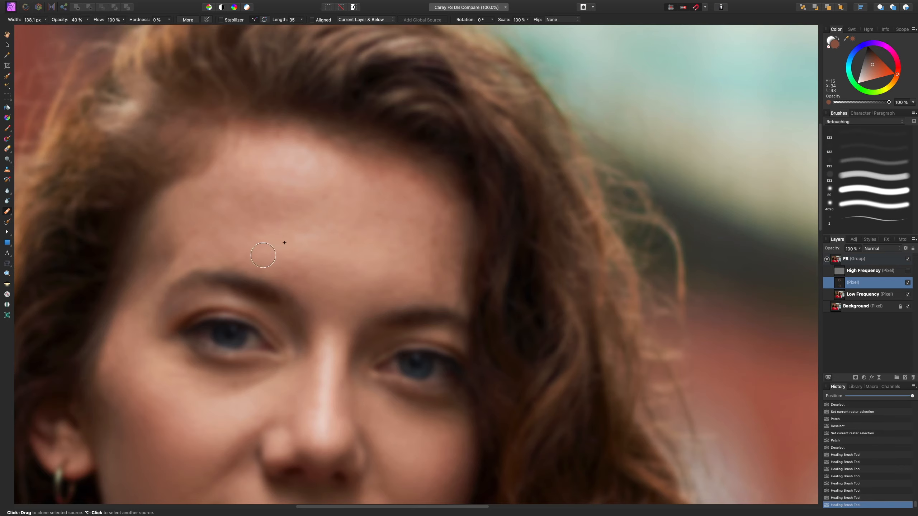
{"action": "left_click", "coordinate": [240, 258]}
Heal the blotchy tones on the upper forehead towards the hairline on the subject's right side.
{"action": "left_click", "coordinate": [265, 220]}
{"action": "left_click", "coordinate": [246, 210]}
{"action": "left_click", "coordinate": [240, 208]}
{"action": "left_click", "coordinate": [233, 204]}
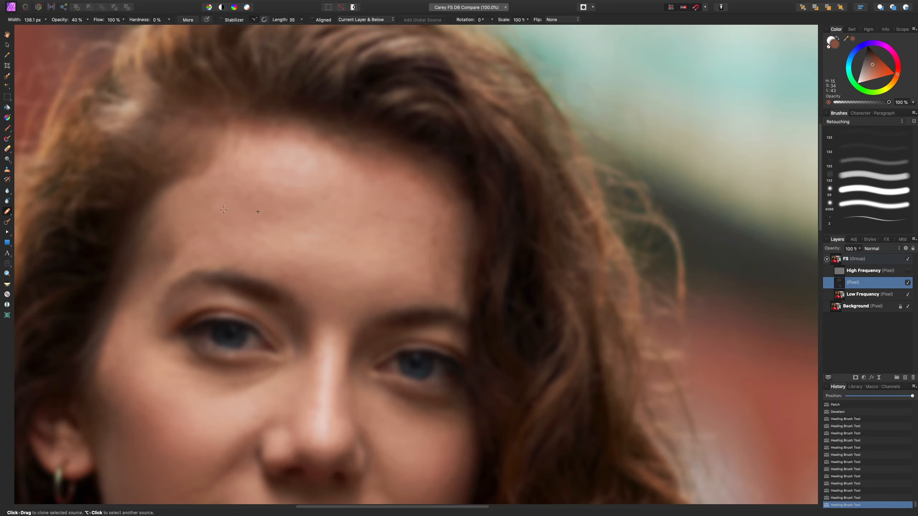
{"action": "left_click", "coordinate": [209, 204]}
{"action": "left_click", "coordinate": [220, 210]}
Paint sampled skin tone at 2% flow over the dark transition at the forehead's edge on the subject's right side.
{"action": "key", "text": "space"}
{"action": "left_click_drag", "start_coordinate": [213, 214], "coordinate": [236, 215]}
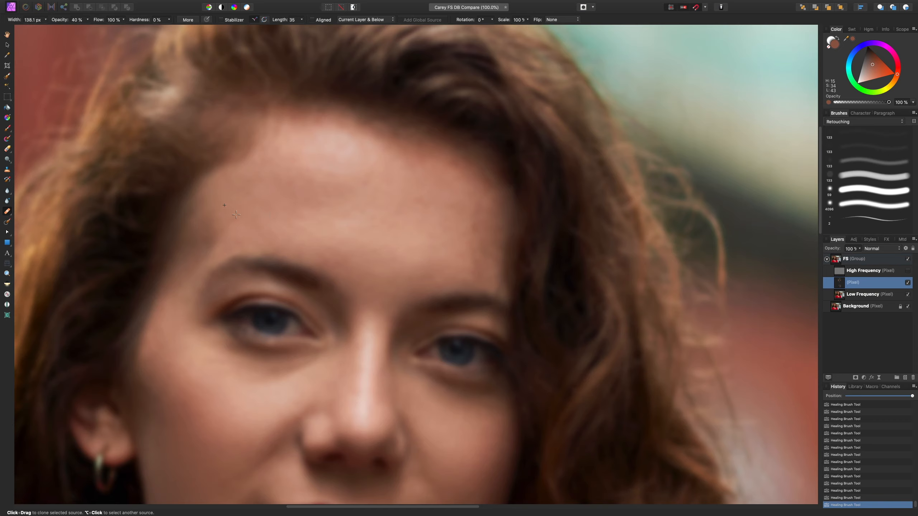
{"action": "key", "text": "bracketright"}
{"action": "key", "text": "b"}
{"action": "left_click", "coordinate": [234, 197], "text": "alt"}
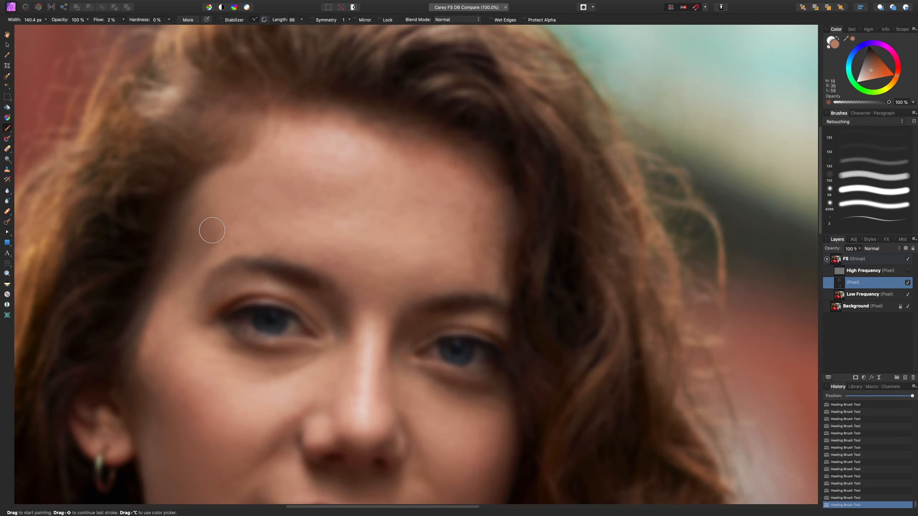
{"action": "left_click_drag", "start_coordinate": [216, 231], "coordinate": [211, 219]}
{"action": "left_click", "coordinate": [202, 239]}
{"action": "left_click", "coordinate": [183, 269]}
{"action": "left_click", "coordinate": [204, 217]}
{"action": "left_click", "coordinate": [206, 231]}
Sample a forehead tone beside the subject's right eyebrow and paint it down towards the temple with a 134.1 px brush.
{"action": "left_click", "coordinate": [238, 236], "text": "alt"}
{"action": "key", "text": "bracketright"}
{"action": "key", "text": "bracketleft"}
{"action": "left_click", "coordinate": [227, 230]}
{"action": "left_click", "coordinate": [191, 267]}
{"action": "left_click", "coordinate": [231, 233]}
{"action": "left_click", "coordinate": [195, 264]}
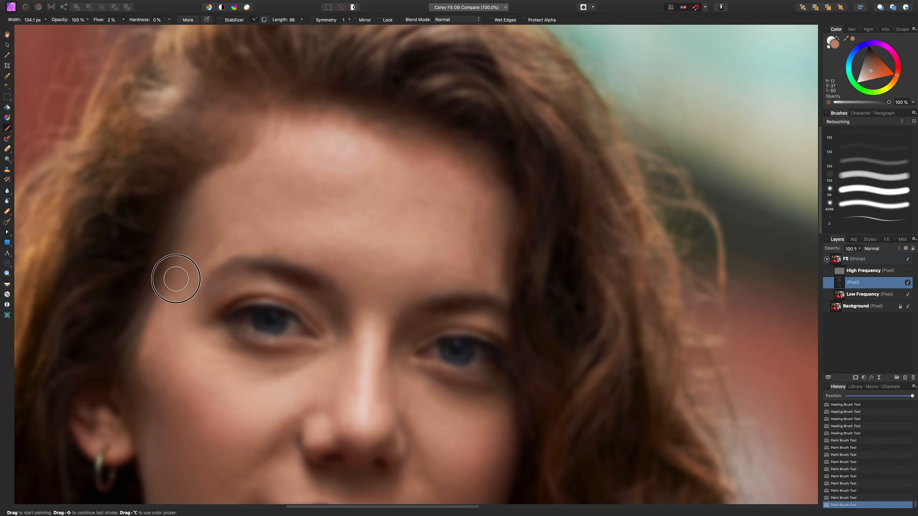
{"action": "left_click", "coordinate": [176, 278]}
Enlarge the Paint Brush and blend the shading between the outer forehead and the subject's right temple.
{"action": "key", "text": "bracketright"}
{"action": "left_click", "coordinate": [226, 230]}
{"action": "left_click", "coordinate": [173, 297]}
{"action": "left_click", "coordinate": [181, 279]}
{"action": "left_click", "coordinate": [192, 264]}
Set the Paint Brush width to 177.4 px and paint sampled skin tone from the right temple down the outer cheek by the ear.
{"action": "key", "text": "bracketright"}
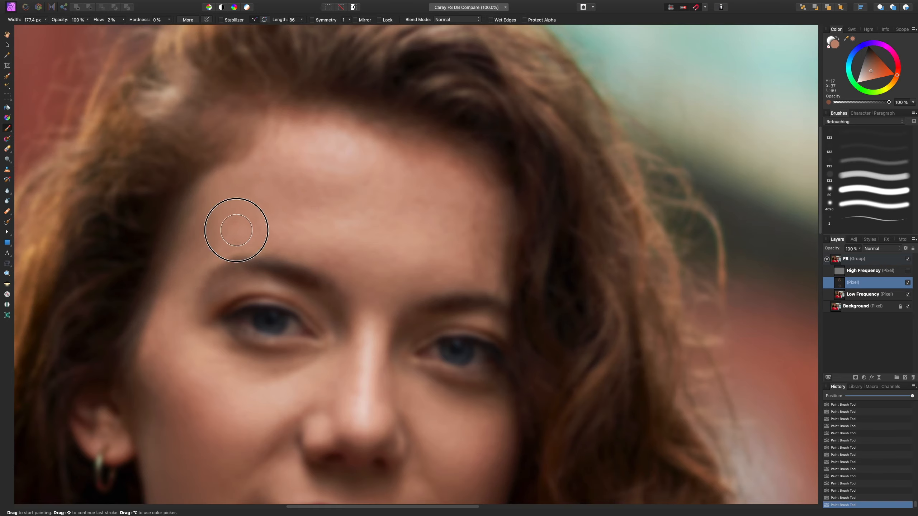
{"action": "left_click", "coordinate": [235, 225], "text": "alt"}
{"action": "scroll", "coordinate": [204, 251], "scroll_direction": "down", "scroll_amount": 5}
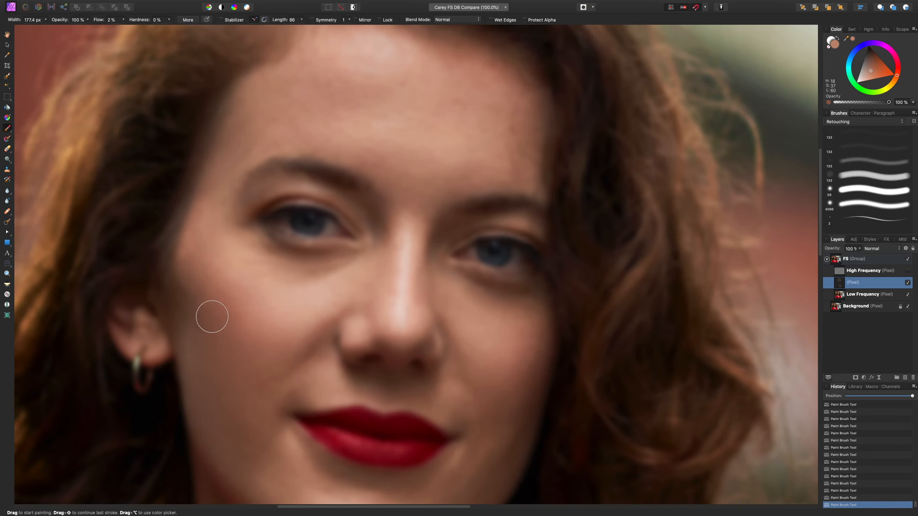
{"action": "left_click", "coordinate": [207, 324], "text": "alt"}
{"action": "mouse_move", "coordinate": [191, 266]}
{"action": "left_mouse_down"}
{"action": "mouse_move", "coordinate": [184, 344]}
{"action": "mouse_move", "coordinate": [201, 272]}
{"action": "mouse_move", "coordinate": [188, 365]}
{"action": "mouse_move", "coordinate": [202, 349]}
{"action": "left_mouse_up"}
Show the High Frequency layer and compare the whole portrait with and without the retouching pixel layer.
{"action": "left_click", "coordinate": [907, 270]}
{"action": "key", "text": "super+minus"}
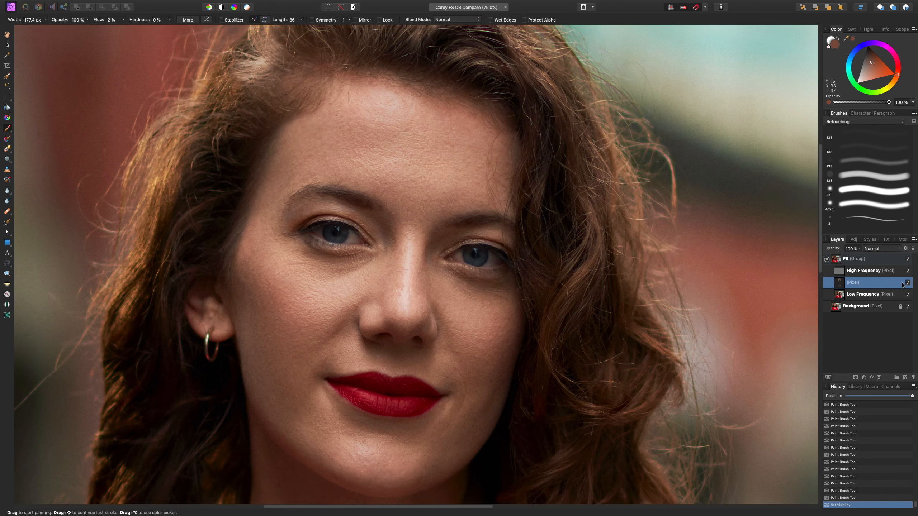
{"action": "left_click", "coordinate": [907, 283]}
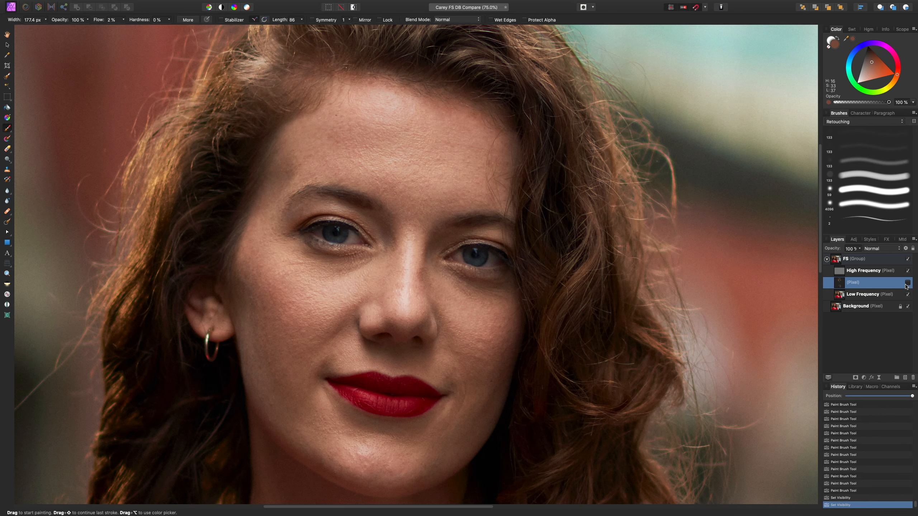
{"action": "key", "text": "super+minus"}
{"action": "left_click", "coordinate": [910, 285]}
{"action": "left_click", "coordinate": [909, 285]}
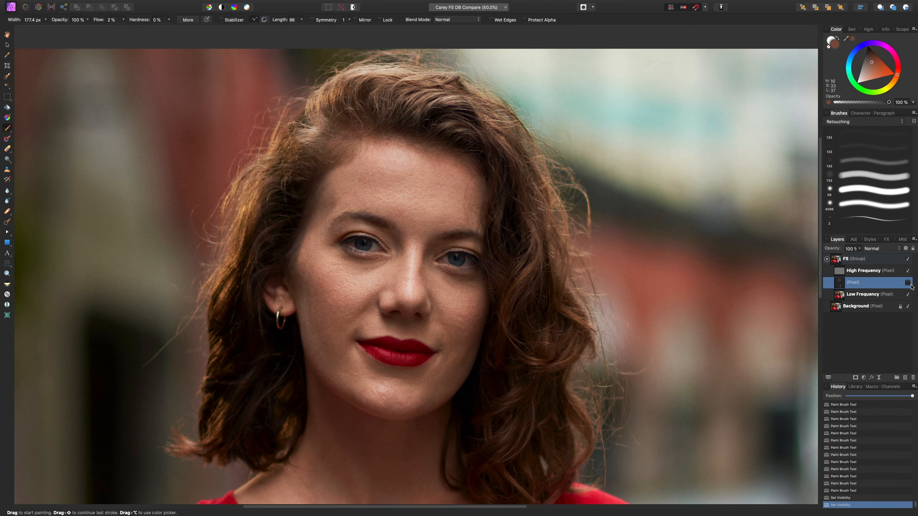
{"action": "left_click", "coordinate": [908, 284]}
{"action": "left_click", "coordinate": [908, 283]}
{"action": "left_click", "coordinate": [908, 283]}
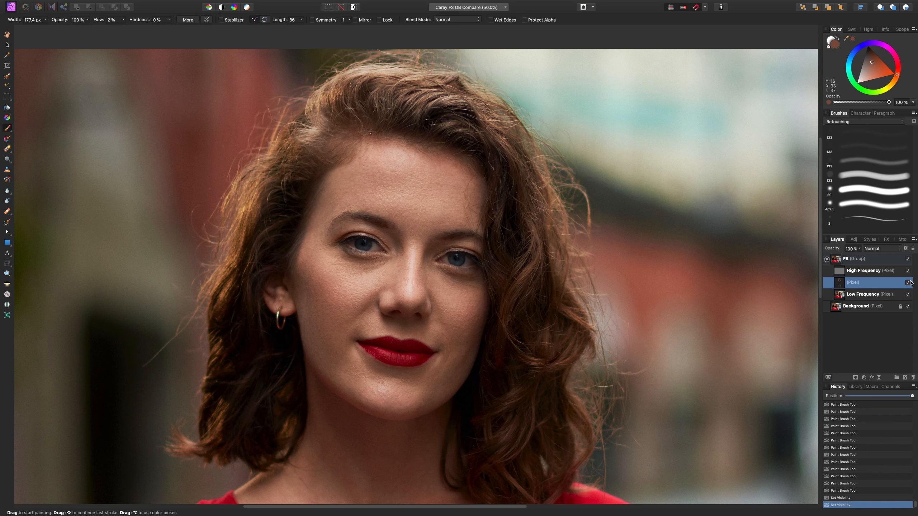
{"action": "left_click", "coordinate": [908, 283]}
{"action": "left_click", "coordinate": [908, 283]}
{"action": "left_click", "coordinate": [908, 283]}
{"action": "left_click", "coordinate": [908, 283]}
{"action": "left_click", "coordinate": [908, 283]}
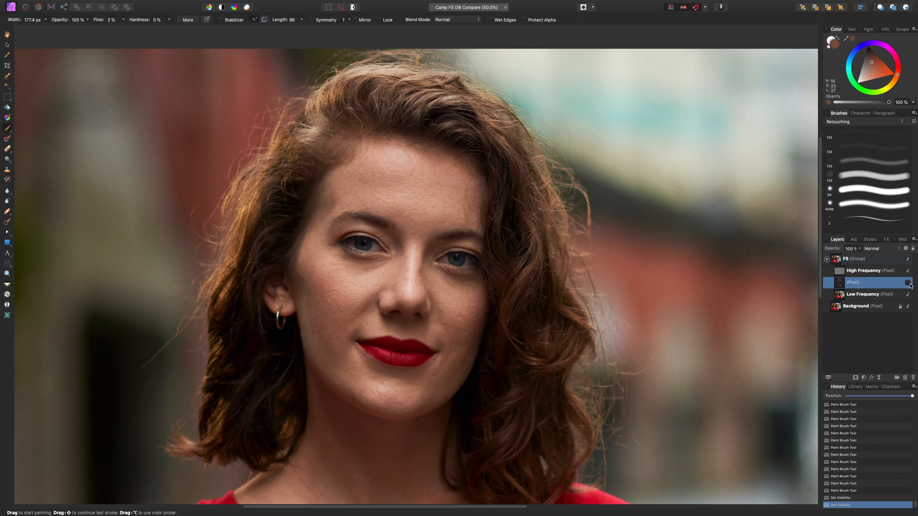
{"action": "left_click", "coordinate": [908, 284]}
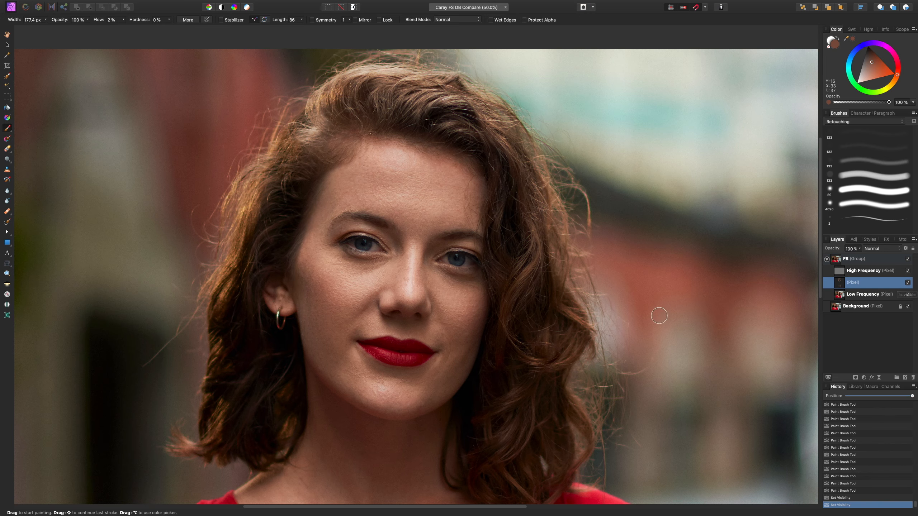
Paint sampled skin tones along the lower edge of the subject's left cheek and jaw with a 128.2 px brush.
{"action": "key", "text": "super+equal"}
{"action": "left_click_drag", "start_coordinate": [581, 338], "coordinate": [567, 224]}
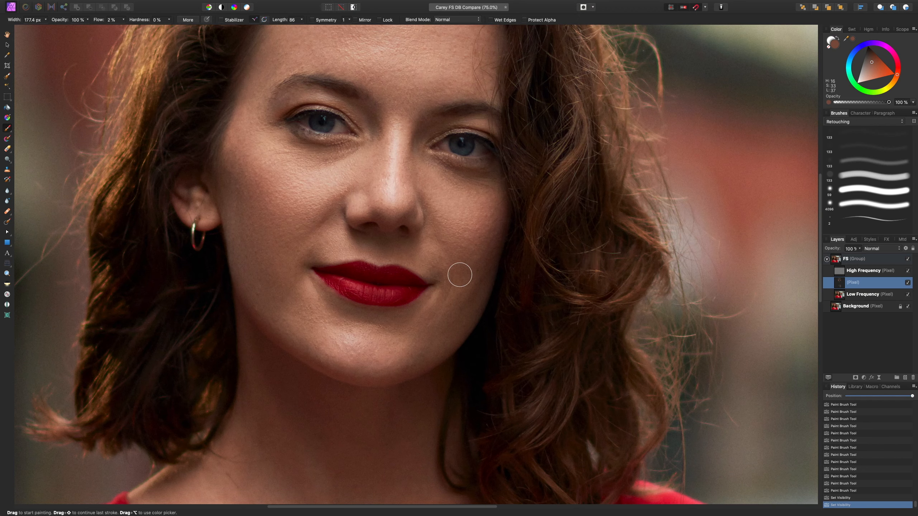
{"action": "left_click", "coordinate": [464, 307], "text": "alt"}
{"action": "key", "text": "bracketleft"}
{"action": "key", "text": "bracketleft"}
{"action": "left_click", "coordinate": [480, 283], "text": "alt"}
{"action": "mouse_move", "coordinate": [483, 289]}
{"action": "left_mouse_down"}
{"action": "mouse_move", "coordinate": [486, 274]}
{"action": "mouse_move", "coordinate": [484, 285]}
{"action": "left_mouse_up"}
{"action": "left_click", "coordinate": [480, 277], "text": "alt"}
Hide the High Frequency layer and heal the tones along the subject's left jawline using a 158.8 px Healing Brush.
{"action": "left_click", "coordinate": [908, 270]}
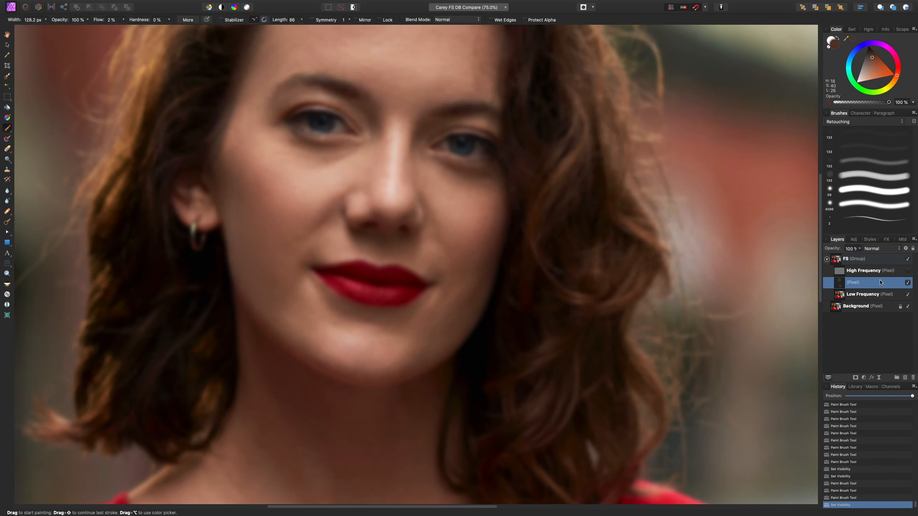
{"action": "key", "text": "j"}
{"action": "left_click", "coordinate": [467, 306]}
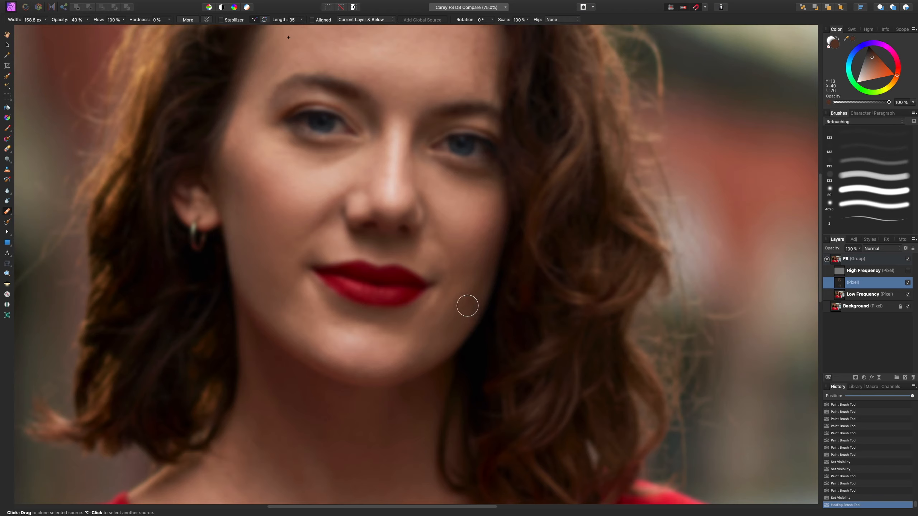
{"action": "left_click", "coordinate": [466, 314], "text": "alt"}
{"action": "left_click", "coordinate": [473, 295]}
{"action": "left_click", "coordinate": [473, 297]}
{"action": "left_click", "coordinate": [473, 295]}
{"action": "left_click", "coordinate": [474, 294]}
{"action": "left_click", "coordinate": [449, 339]}
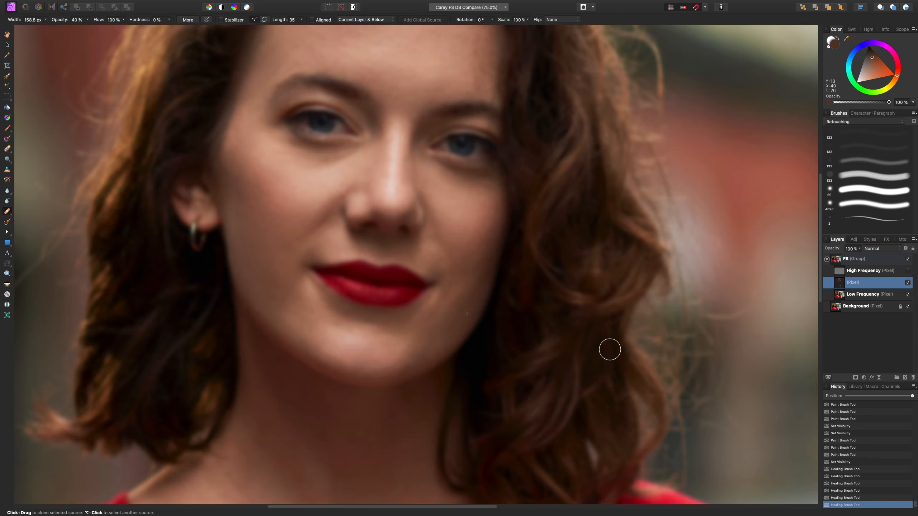
Heal the uneven highlights and tones on the chin below the lips using nearby skin.
{"action": "left_click", "coordinate": [353, 343], "text": "alt"}
{"action": "left_click_drag", "start_coordinate": [353, 332], "coordinate": [340, 334]}
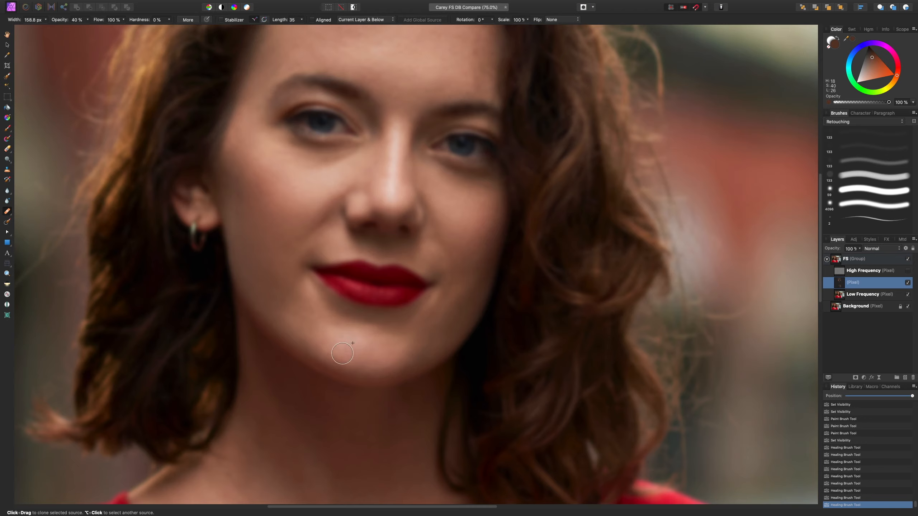
{"action": "left_click", "coordinate": [320, 337], "text": "alt"}
{"action": "left_click", "coordinate": [354, 343]}
Set the Healing Brush width to 182.7 px and smooth the tones on the lower forehead above and between the eyebrows.
{"action": "scroll", "coordinate": [390, 177], "scroll_direction": "up", "scroll_amount": 5}
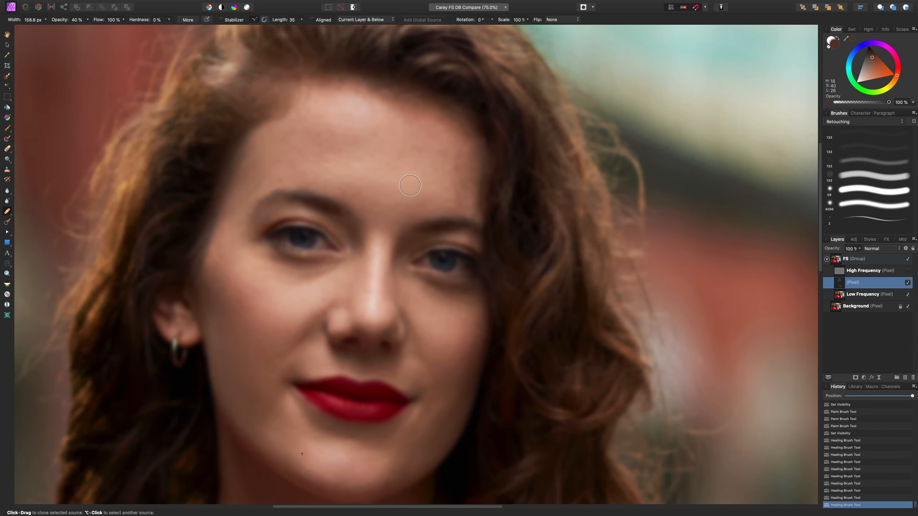
{"action": "mouse_move", "coordinate": [410, 185]}
{"action": "left_mouse_down"}
{"action": "mouse_move", "coordinate": [385, 187]}
{"action": "mouse_move", "coordinate": [416, 207]}
{"action": "left_mouse_up"}
{"action": "key", "text": "bracketright"}
{"action": "key", "text": "bracketright"}
{"action": "key", "text": "bracketright"}
{"action": "key", "text": "bracketright"}
{"action": "key", "text": "bracketright"}
{"action": "key", "text": "bracketright"}
{"action": "key", "text": "bracketleft"}
{"action": "key", "text": "bracketleft"}
{"action": "key", "text": "bracketleft"}
{"action": "key", "text": "bracketleft"}
{"action": "key", "text": "bracketleft"}
{"action": "left_click_drag", "start_coordinate": [416, 206], "coordinate": [365, 194]}
{"action": "left_click", "coordinate": [398, 215], "text": "alt"}
{"action": "left_click", "coordinate": [377, 195], "text": "alt"}
Heal the blotchy patches across the middle of the forehead towards the subject's left side using nearby skin.
{"action": "left_click", "coordinate": [313, 177], "text": "alt"}
{"action": "left_click", "coordinate": [378, 154], "text": "alt"}
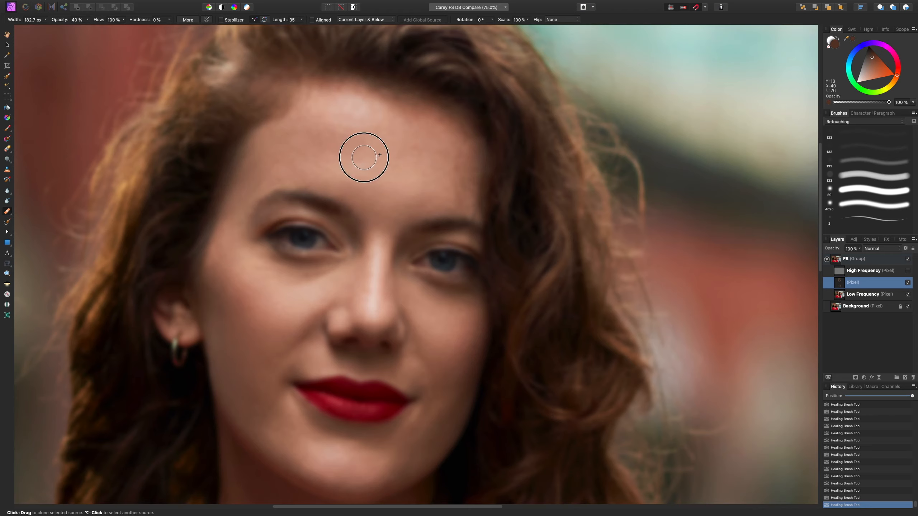
{"action": "left_click", "coordinate": [407, 159], "text": "alt"}
{"action": "left_click", "coordinate": [418, 161], "text": "alt"}
{"action": "left_click", "coordinate": [424, 156], "text": "alt"}
{"action": "left_click", "coordinate": [434, 155], "text": "alt"}
Show the High Frequency layer and vary the retouching pixel layer's opacity between 0% and 100% to judge its effect.
{"action": "left_click", "coordinate": [908, 271]}
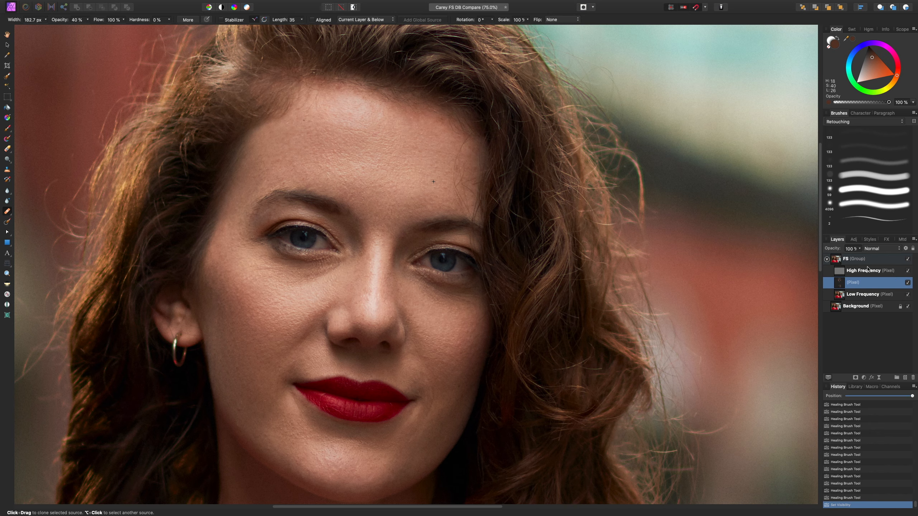
{"action": "left_click", "coordinate": [860, 249]}
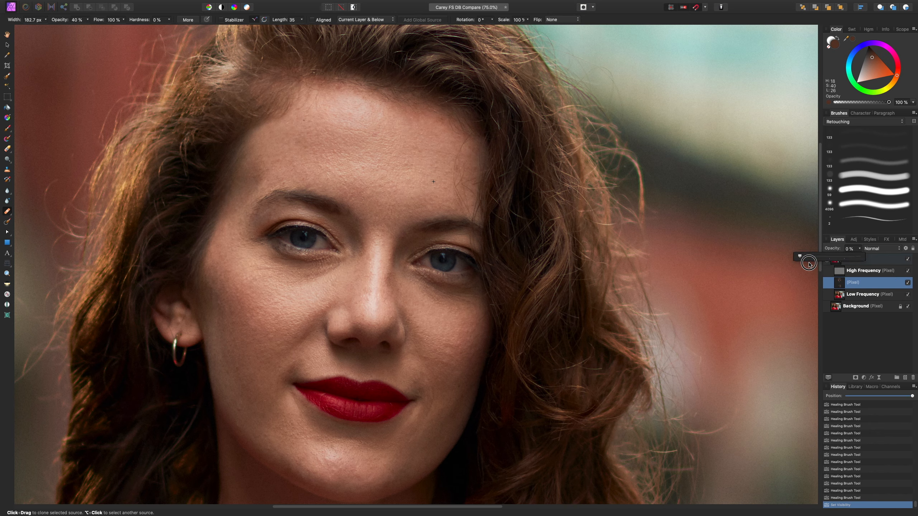
{"action": "mouse_move", "coordinate": [855, 269]}
{"action": "left_mouse_down"}
{"action": "mouse_move", "coordinate": [795, 269]}
{"action": "mouse_move", "coordinate": [845, 276]}
{"action": "left_mouse_up"}
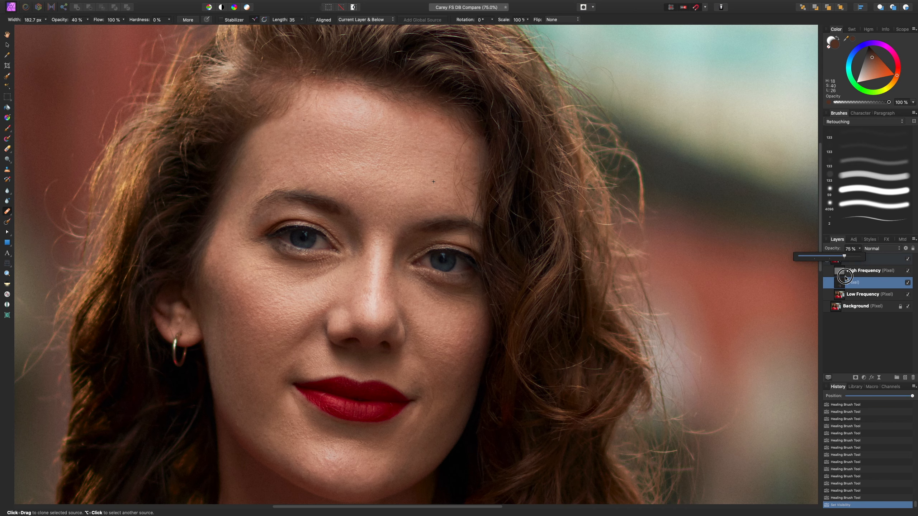
{"action": "mouse_move", "coordinate": [844, 277]}
{"action": "left_mouse_down"}
{"action": "mouse_move", "coordinate": [831, 276]}
{"action": "mouse_move", "coordinate": [861, 279]}
{"action": "left_mouse_up"}
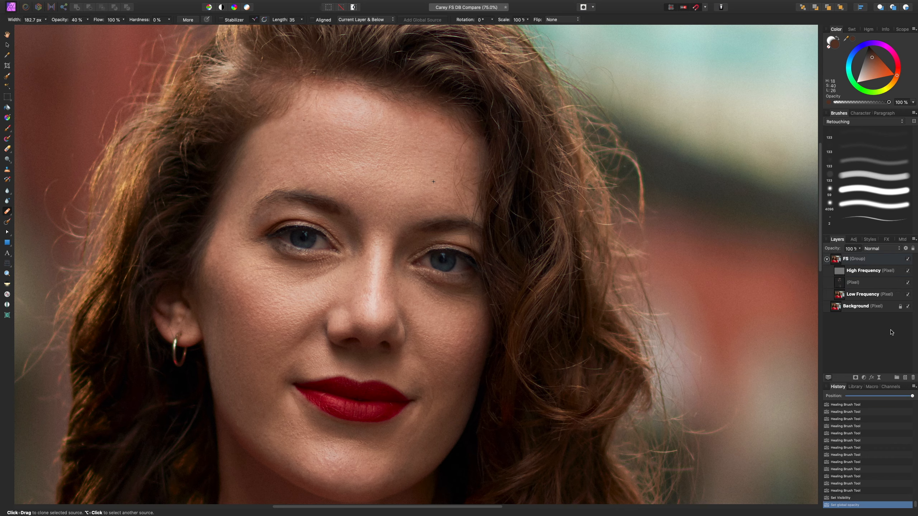
Add an empty pixel layer above the High Frequency layer inside the FS group.
{"action": "key", "text": "super+d"}
{"action": "left_click", "coordinate": [877, 272]}
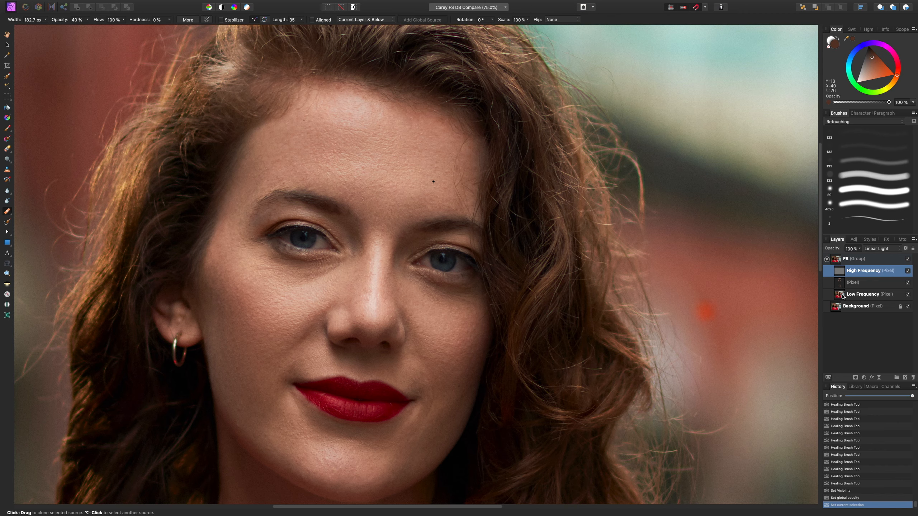
{"action": "key", "text": "super+shift+n"}
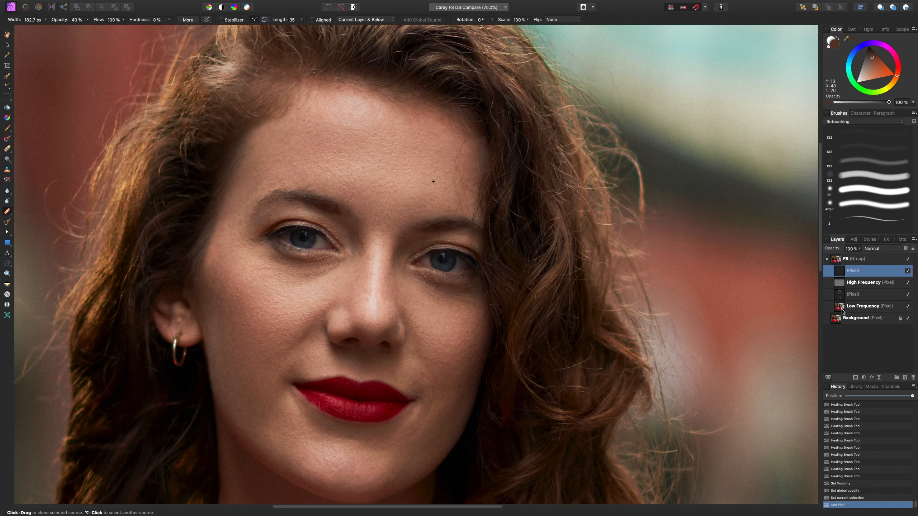
Remove small texture blemishes on the forehead above the subject's right eyebrow with the Inpainting Brush on the new layer.
{"action": "key", "text": "j"}
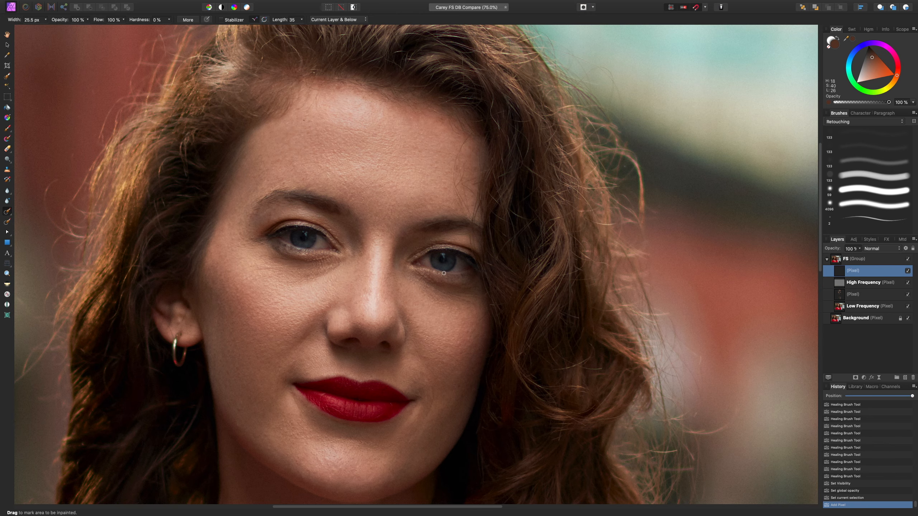
{"action": "key", "text": "super+equal"}
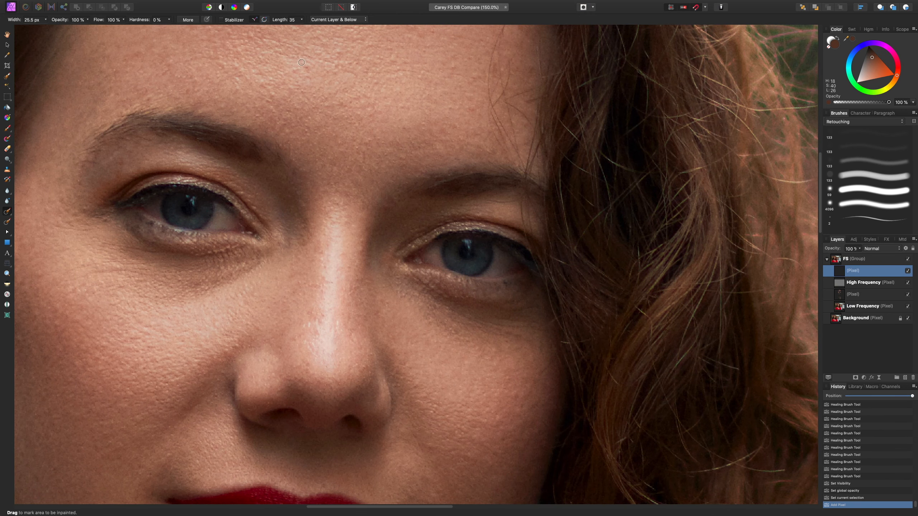
{"action": "left_click_drag", "start_coordinate": [308, 69], "coordinate": [292, 69]}
{"action": "left_click_drag", "start_coordinate": [156, 97], "coordinate": [146, 102]}
Inpaint the small blemishes on the nose and along its side with a narrower Inpainting Brush.
{"action": "scroll", "coordinate": [250, 140], "scroll_direction": "down", "scroll_amount": 3}
{"action": "scroll", "coordinate": [250, 140], "scroll_direction": "left", "scroll_amount": 2}
{"action": "left_click_drag", "start_coordinate": [374, 215], "coordinate": [360, 225]}
{"action": "left_click", "coordinate": [421, 273]}
{"action": "left_click_drag", "start_coordinate": [424, 251], "coordinate": [425, 256]}
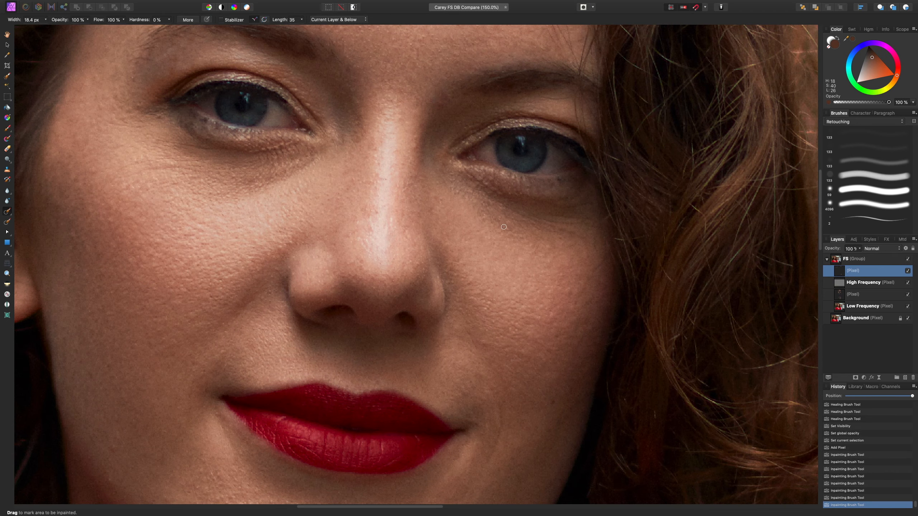
Inpaint the stray hairs on the forehead beside the hairline, above the subject's left eyebrow, with a 24.3 px brush.
{"action": "scroll", "coordinate": [507, 230], "scroll_direction": "down", "scroll_amount": 3}
{"action": "scroll", "coordinate": [561, 296], "scroll_direction": "up", "scroll_amount": 8}
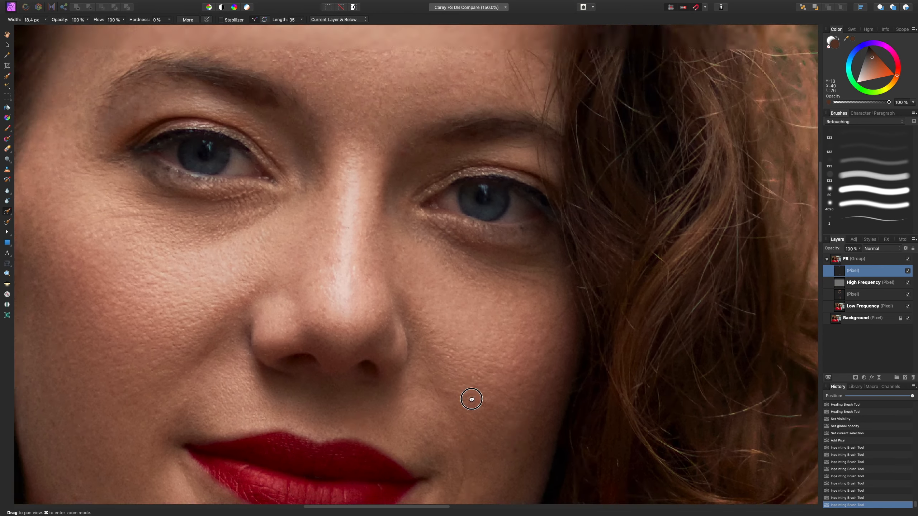
{"action": "scroll", "coordinate": [552, 154], "scroll_direction": "right", "scroll_amount": 1}
{"action": "key", "text": "bracketright"}
{"action": "mouse_move", "coordinate": [477, 164]}
{"action": "left_mouse_down"}
{"action": "mouse_move", "coordinate": [450, 215]}
{"action": "mouse_move", "coordinate": [457, 253]}
{"action": "left_mouse_up"}
{"action": "left_click_drag", "start_coordinate": [460, 211], "coordinate": [450, 260]}
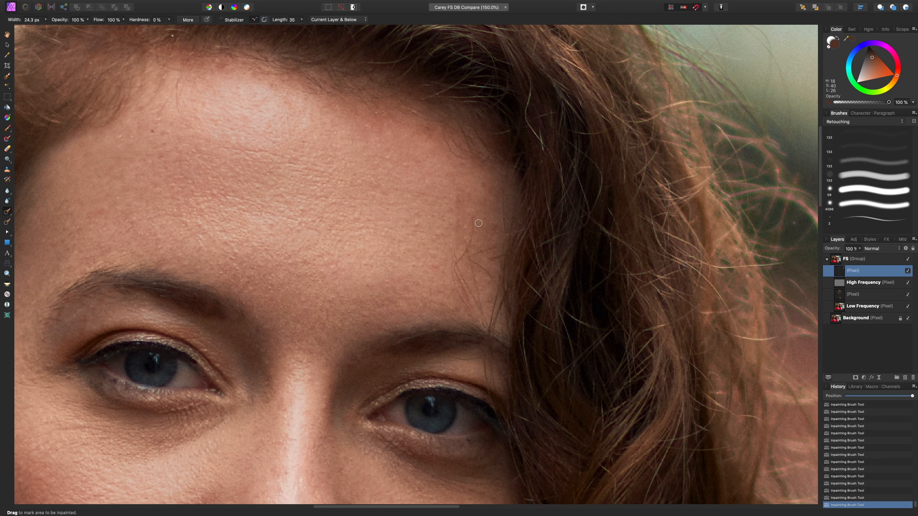
{"action": "mouse_move", "coordinate": [473, 217]}
{"action": "left_mouse_down"}
{"action": "mouse_move", "coordinate": [452, 267]}
{"action": "mouse_move", "coordinate": [465, 241]}
{"action": "mouse_move", "coordinate": [494, 242]}
{"action": "left_mouse_up"}
Clean up the remaining stray hairs along that edge of the forehead, finishing with a 22.7 px Inpainting Brush.
{"action": "key", "text": "bracketright"}
{"action": "key", "text": "bracketright"}
{"action": "left_click_drag", "start_coordinate": [457, 191], "coordinate": [462, 266]}
{"action": "key", "text": "super+1"}
{"action": "key", "text": "bracketleft"}
{"action": "mouse_move", "coordinate": [444, 266]}
{"action": "left_mouse_down"}
{"action": "mouse_move", "coordinate": [456, 298]}
{"action": "mouse_move", "coordinate": [455, 261]}
{"action": "mouse_move", "coordinate": [468, 296]}
{"action": "mouse_move", "coordinate": [452, 293]}
{"action": "left_mouse_up"}
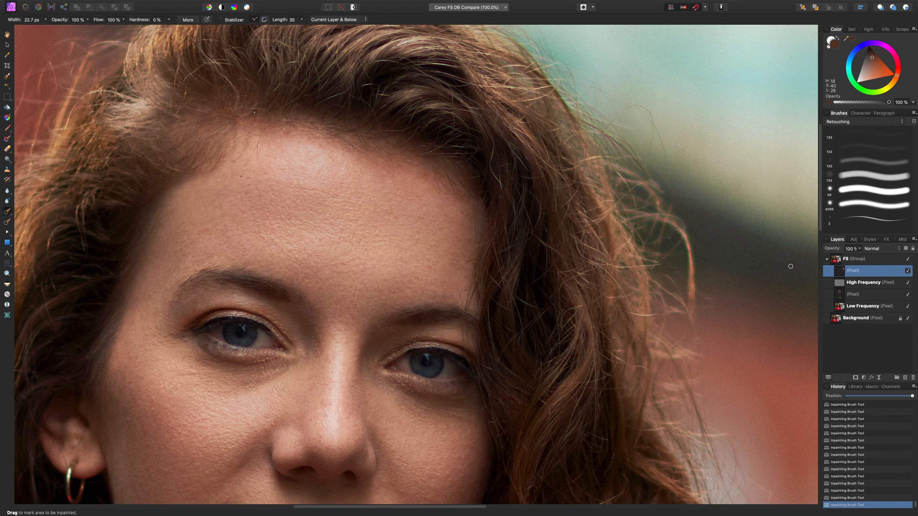
Hide the High Frequency layer and paint a sampled skin tone at 2% flow over the forehead edge on the pixel layer above Low Frequency.
{"action": "left_click", "coordinate": [864, 297]}
{"action": "left_click", "coordinate": [907, 282]}
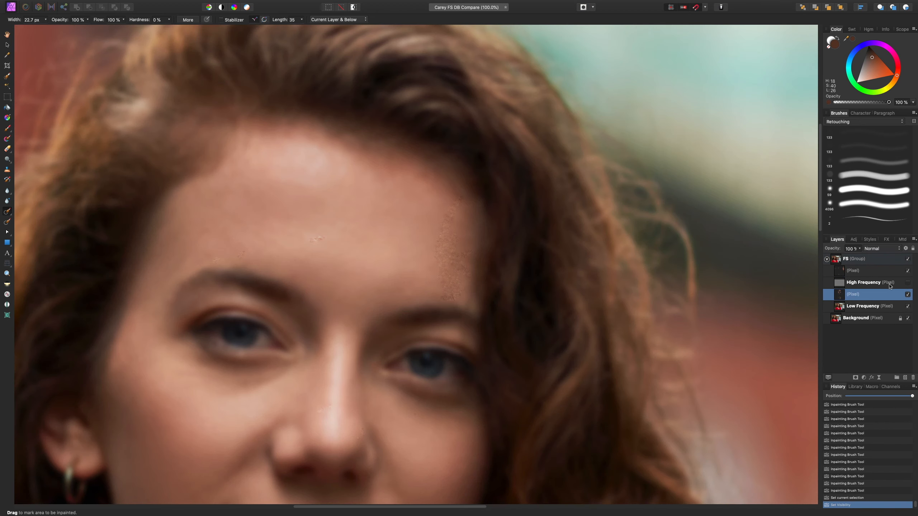
{"action": "left_click_drag", "start_coordinate": [463, 262], "coordinate": [509, 128]}
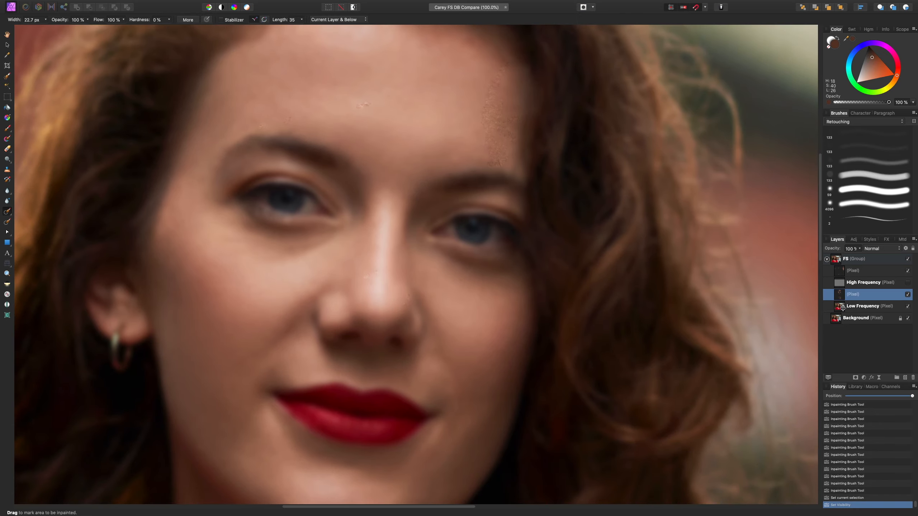
{"action": "key", "text": "s"}
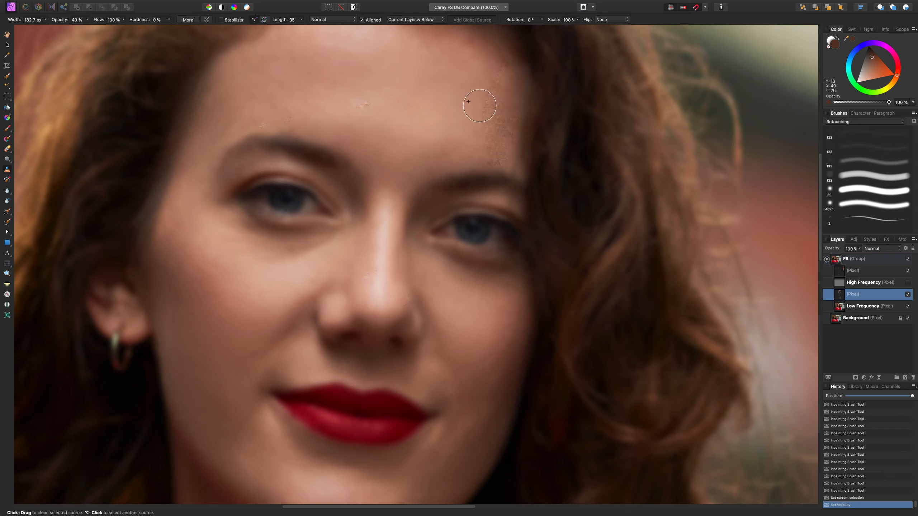
{"action": "key", "text": "b"}
{"action": "left_click", "coordinate": [402, 174], "text": "alt"}
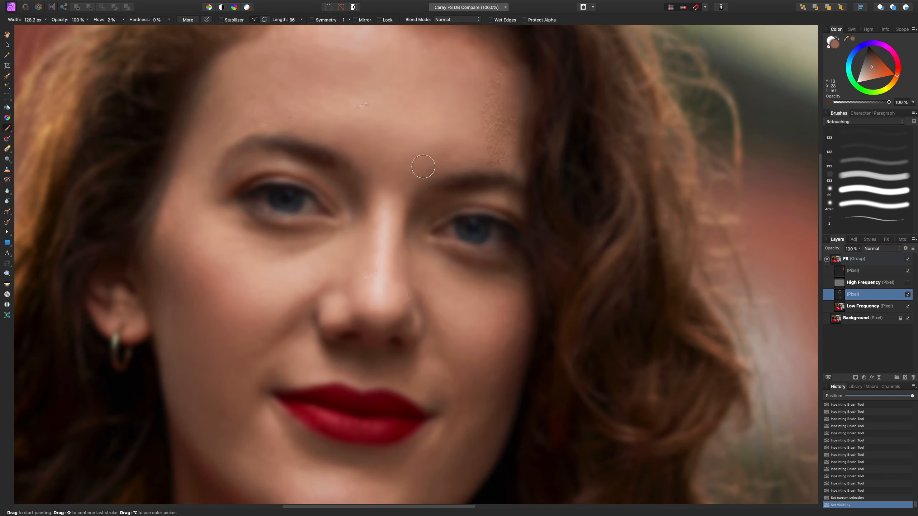
{"action": "mouse_move", "coordinate": [499, 149]}
{"action": "left_mouse_down"}
{"action": "mouse_move", "coordinate": [476, 140]}
{"action": "mouse_move", "coordinate": [498, 124]}
{"action": "mouse_move", "coordinate": [478, 133]}
{"action": "mouse_move", "coordinate": [475, 122]}
{"action": "mouse_move", "coordinate": [507, 88]}
{"action": "mouse_move", "coordinate": [466, 103]}
{"action": "mouse_move", "coordinate": [498, 87]}
{"action": "mouse_move", "coordinate": [502, 113]}
{"action": "mouse_move", "coordinate": [457, 149]}
{"action": "mouse_move", "coordinate": [477, 126]}
{"action": "mouse_move", "coordinate": [514, 111]}
{"action": "mouse_move", "coordinate": [474, 131]}
{"action": "mouse_move", "coordinate": [464, 110]}
{"action": "mouse_move", "coordinate": [506, 71]}
{"action": "mouse_move", "coordinate": [496, 116]}
{"action": "mouse_move", "coordinate": [469, 133]}
{"action": "mouse_move", "coordinate": [514, 119]}
{"action": "left_mouse_up"}
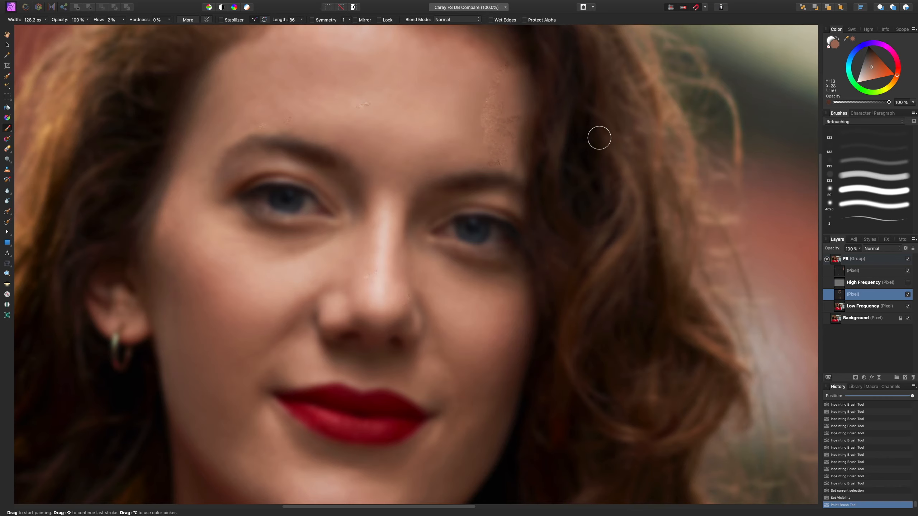
Show the High Frequency layer, shift the paint hue to 1, and brush reddish strokes over the forehead edge, switching to a 59.7 px Retouching brush.
{"action": "left_click", "coordinate": [908, 283]}
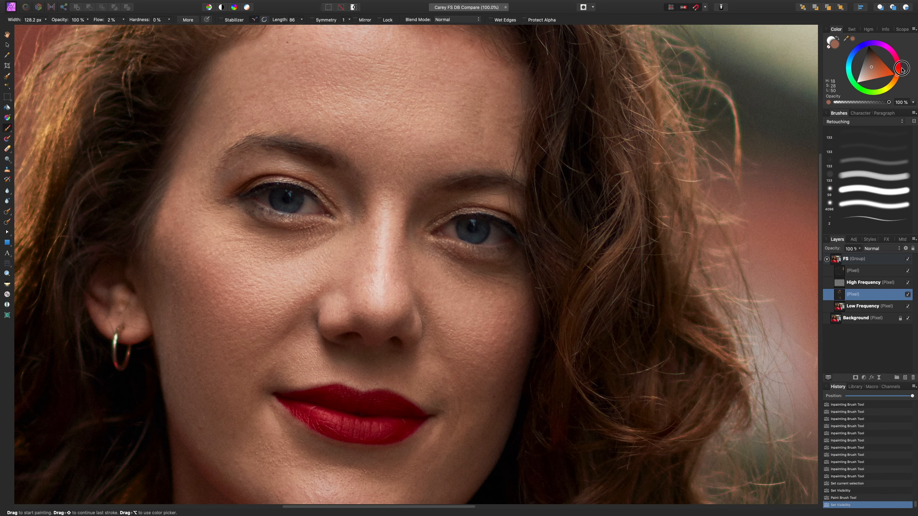
{"action": "left_click_drag", "start_coordinate": [896, 75], "coordinate": [897, 68]}
{"action": "left_click_drag", "start_coordinate": [509, 106], "coordinate": [475, 138]}
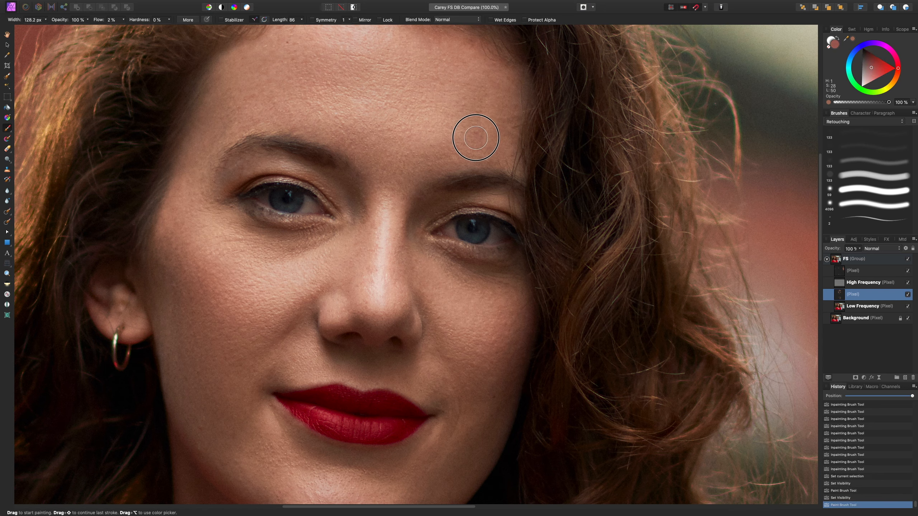
{"action": "left_click", "coordinate": [871, 188]}
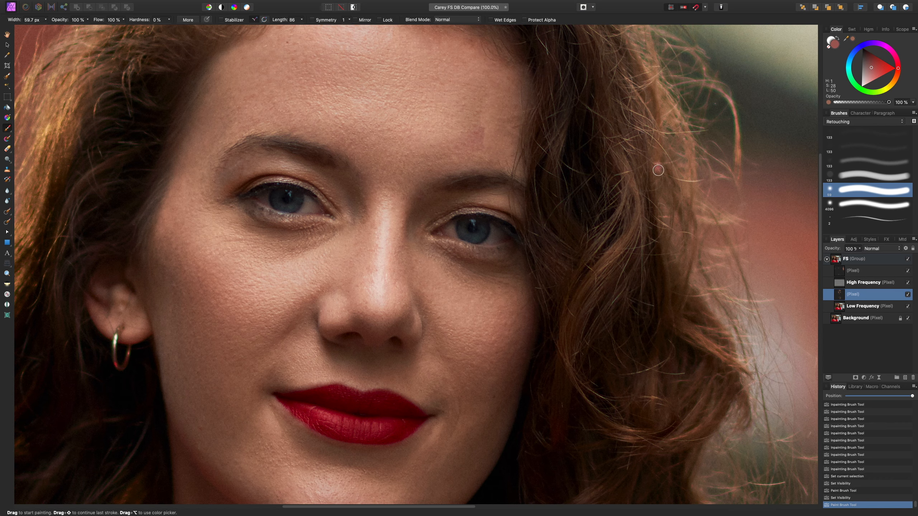
{"action": "mouse_move", "coordinate": [468, 130]}
{"action": "left_mouse_down"}
{"action": "mouse_move", "coordinate": [482, 135]}
{"action": "mouse_move", "coordinate": [467, 128]}
{"action": "mouse_move", "coordinate": [497, 78]}
{"action": "mouse_move", "coordinate": [537, 119]}
{"action": "mouse_move", "coordinate": [503, 107]}
{"action": "mouse_move", "coordinate": [541, 83]}
{"action": "left_mouse_up"}
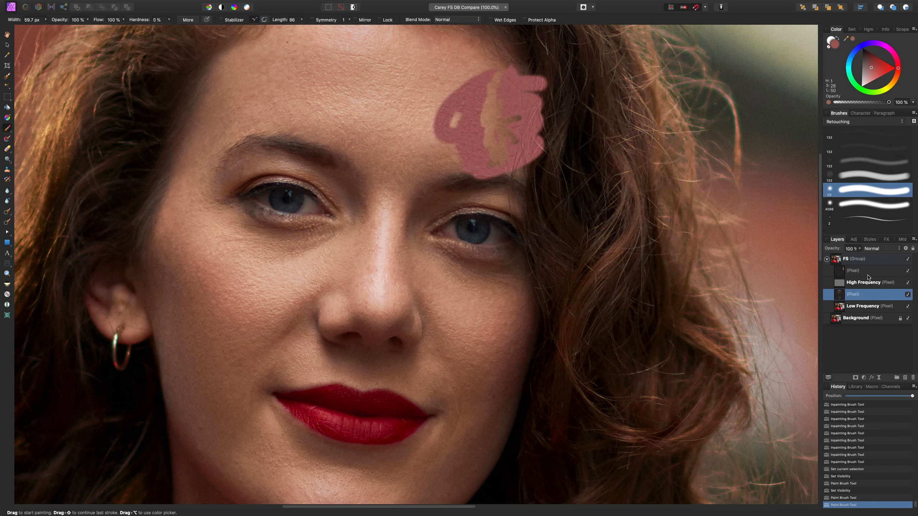
Undo the paint strokes and visibility changes, leaving the pixel layer above Low Frequency selected.
{"action": "key", "text": "super+z"}
{"action": "key", "text": "super+z"}
{"action": "key", "text": "super+z"}
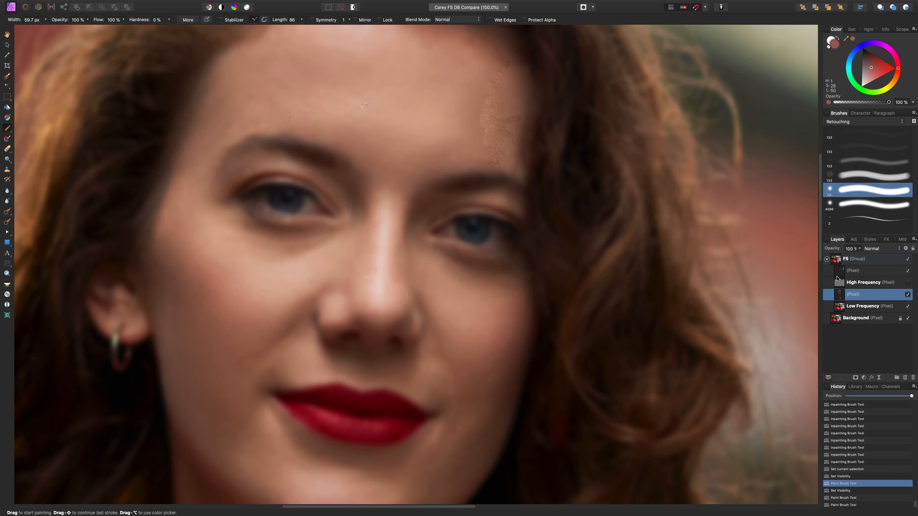
{"action": "key", "text": "super+z"}
{"action": "key", "text": "super+z"}
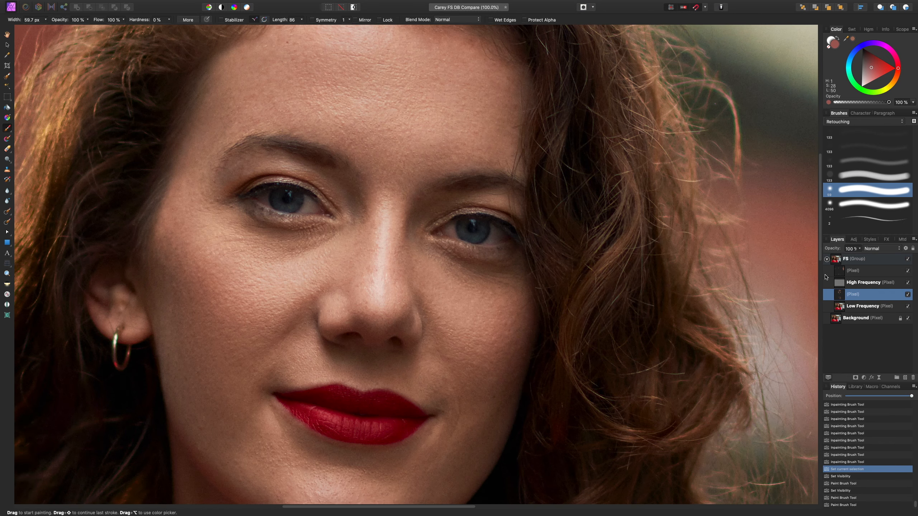
{"action": "key", "text": "super+z"}
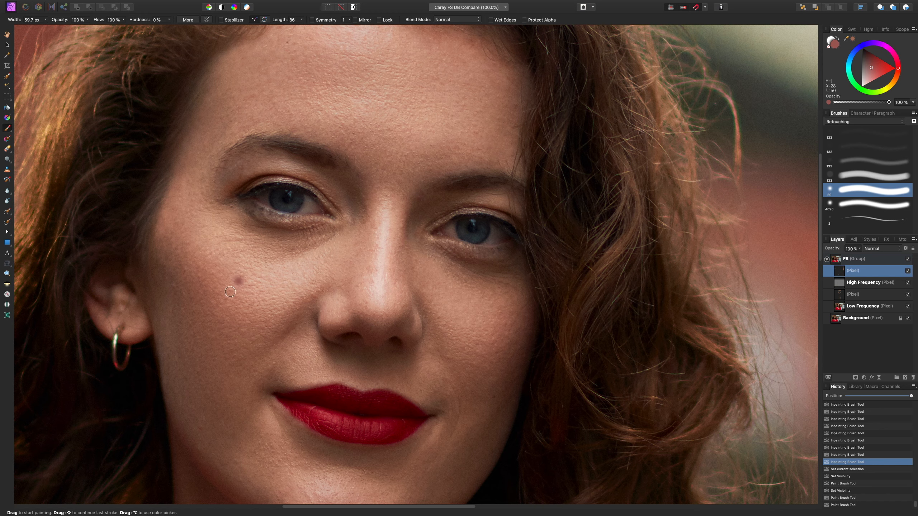
{"action": "key", "text": "super+shift+z"}
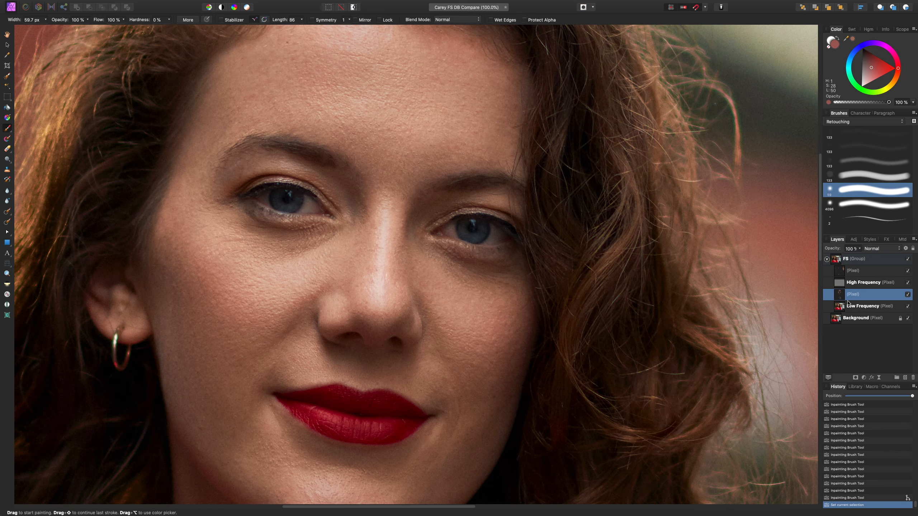
Select the pixel layer above High Frequency and toggle the FS group's visibility to compare the face before and after retouching.
{"action": "key", "text": "super+0"}
{"action": "key", "text": "super+equal"}
{"action": "key", "text": "super+equal"}
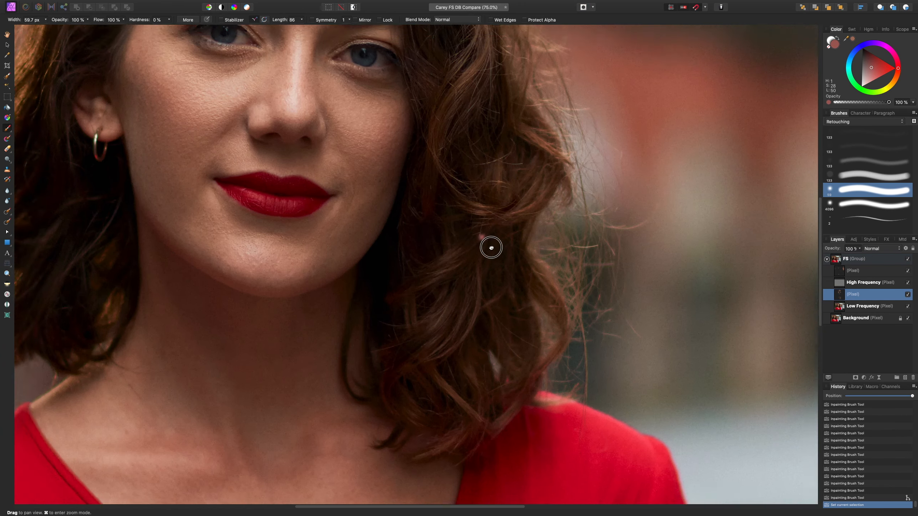
{"action": "left_click_drag", "start_coordinate": [492, 248], "coordinate": [542, 310]}
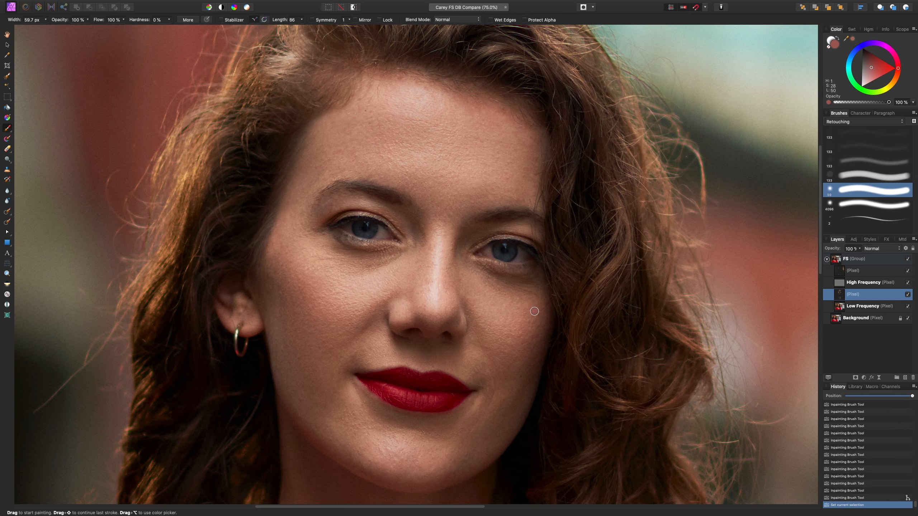
{"action": "left_click", "coordinate": [868, 273]}
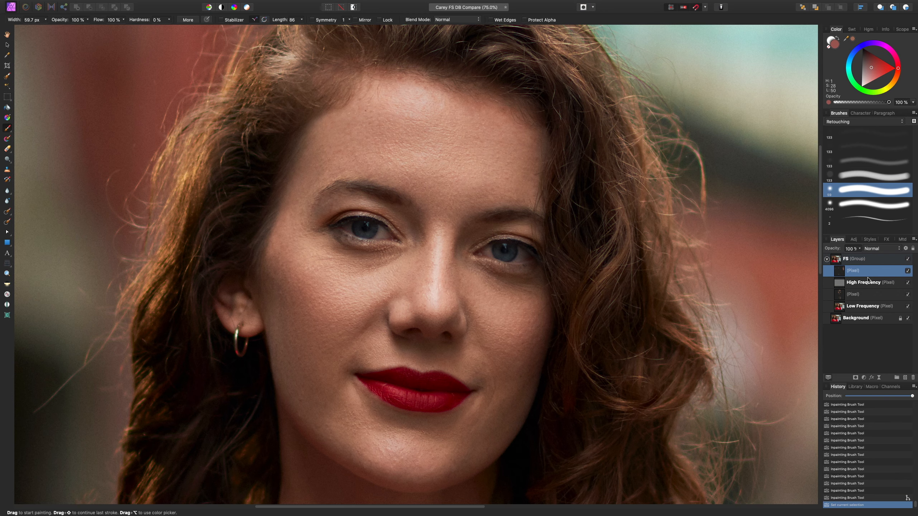
{"action": "left_click", "coordinate": [908, 260]}
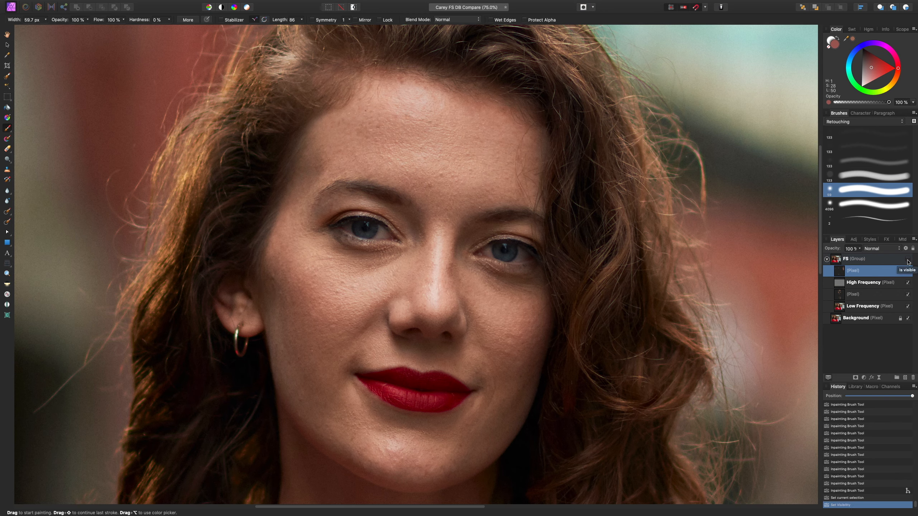
{"action": "left_click", "coordinate": [908, 260]}
{"action": "left_click", "coordinate": [908, 259]}
{"action": "left_click", "coordinate": [908, 260]}
Examine the retouched portrait as a whole and then the face up close at 75% zoom.
{"action": "key", "text": "super+0"}
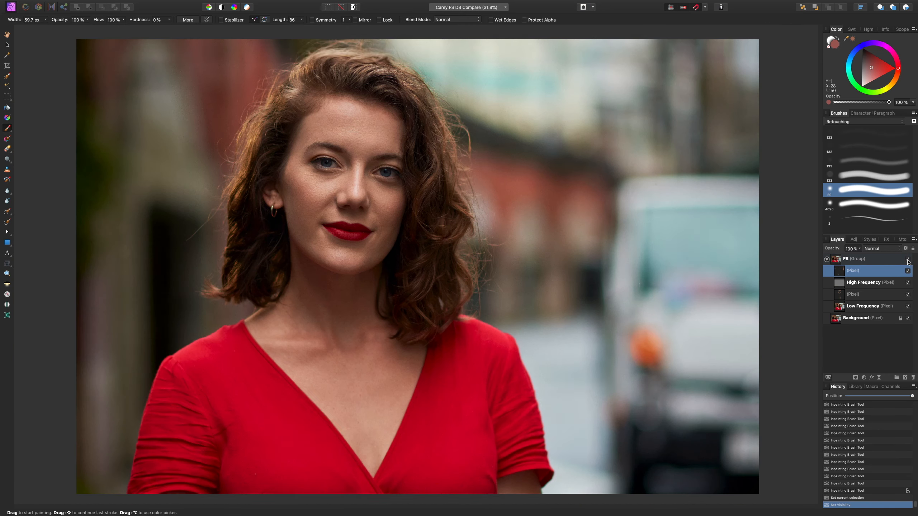
{"action": "key", "text": "super+minus"}
{"action": "key", "text": "super+equal"}
{"action": "key", "text": "super+equal"}
{"action": "key", "text": "super+equal"}
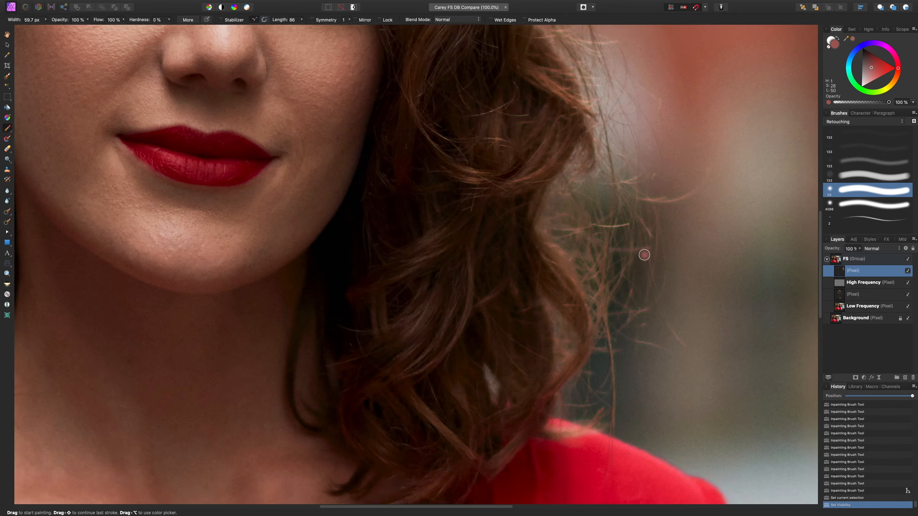
{"action": "scroll", "coordinate": [650, 258], "scroll_direction": "up", "scroll_amount": 5}
{"action": "scroll", "coordinate": [649, 258], "scroll_direction": "left", "scroll_amount": 3}
{"action": "key", "text": "super+minus"}
{"action": "scroll", "coordinate": [650, 259], "scroll_direction": "up", "scroll_amount": 3}
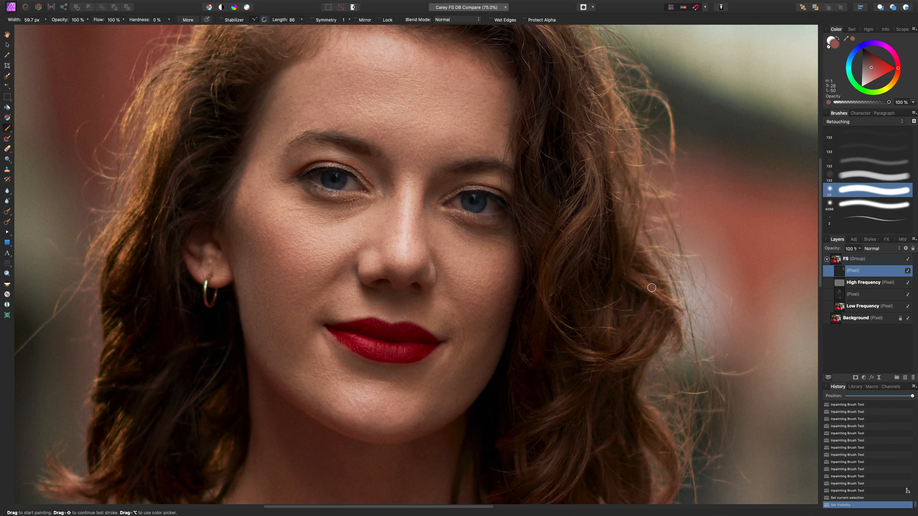
{"action": "scroll", "coordinate": [652, 287], "scroll_direction": "down", "scroll_amount": 2}
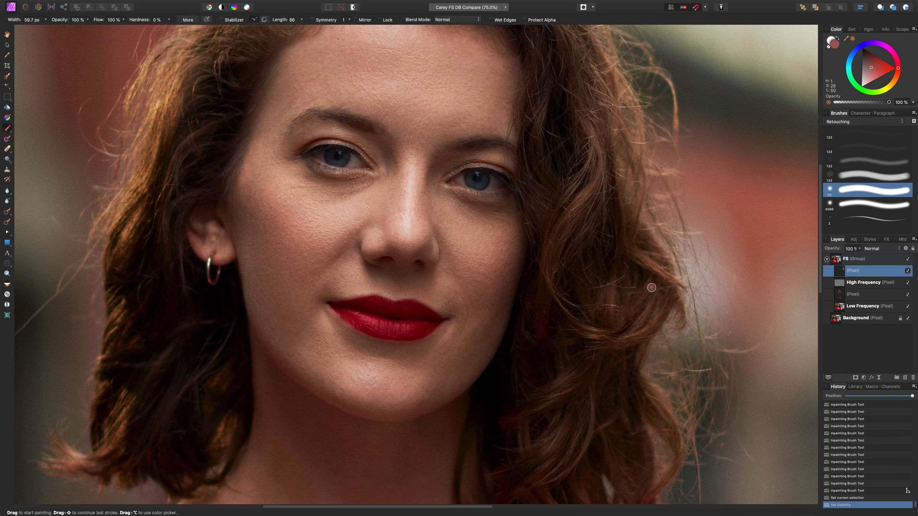